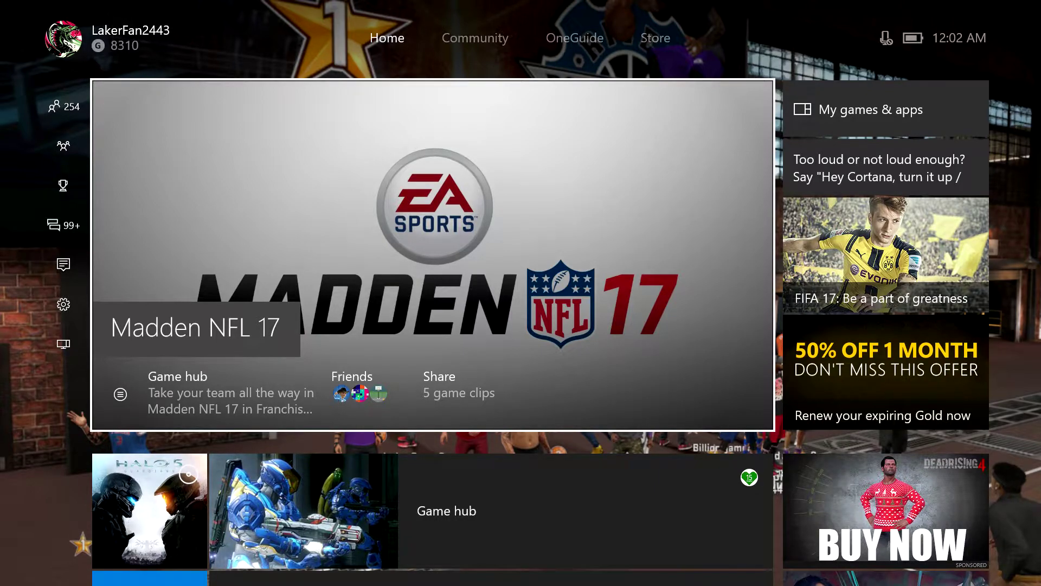
- Launch Upload Studio from the pinned apps on Home and start a new video from scratch
key(Down)
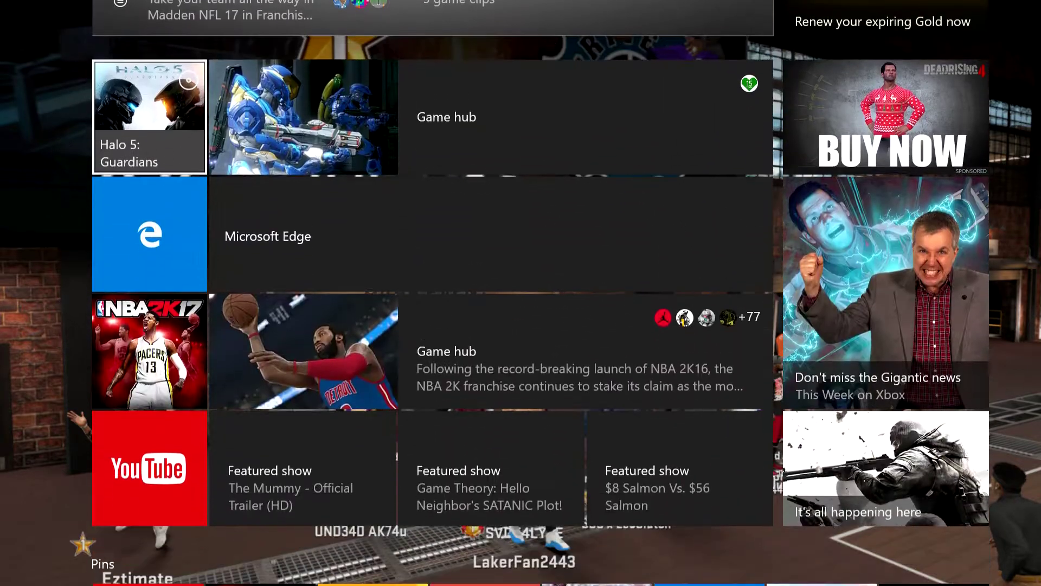
key(Up)
key(Down)
key(Down)
key(Down)
key(Down)
key(Down)
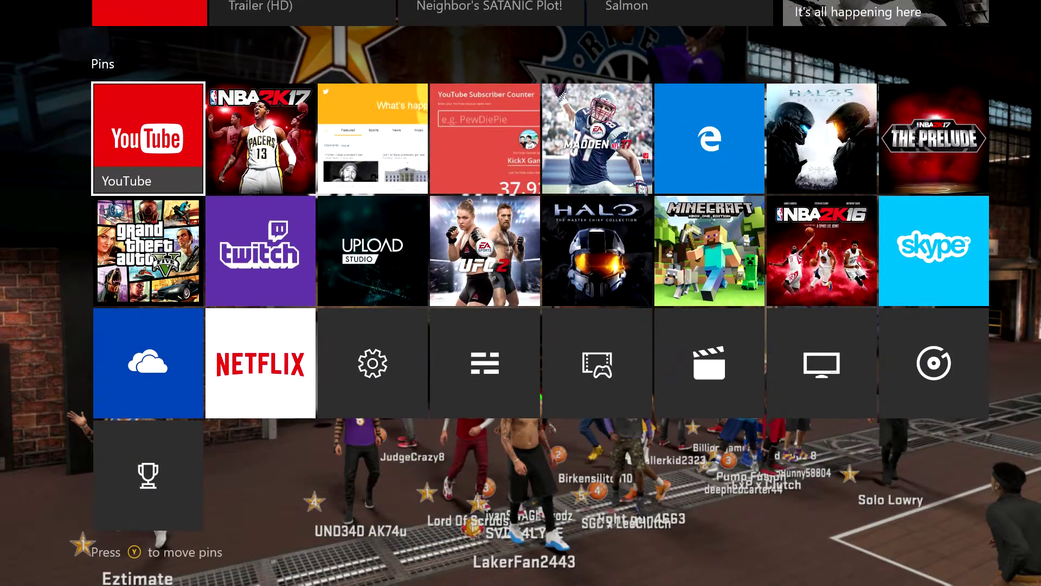
key(Down)
key(Right)
key(Right)
key(Return)
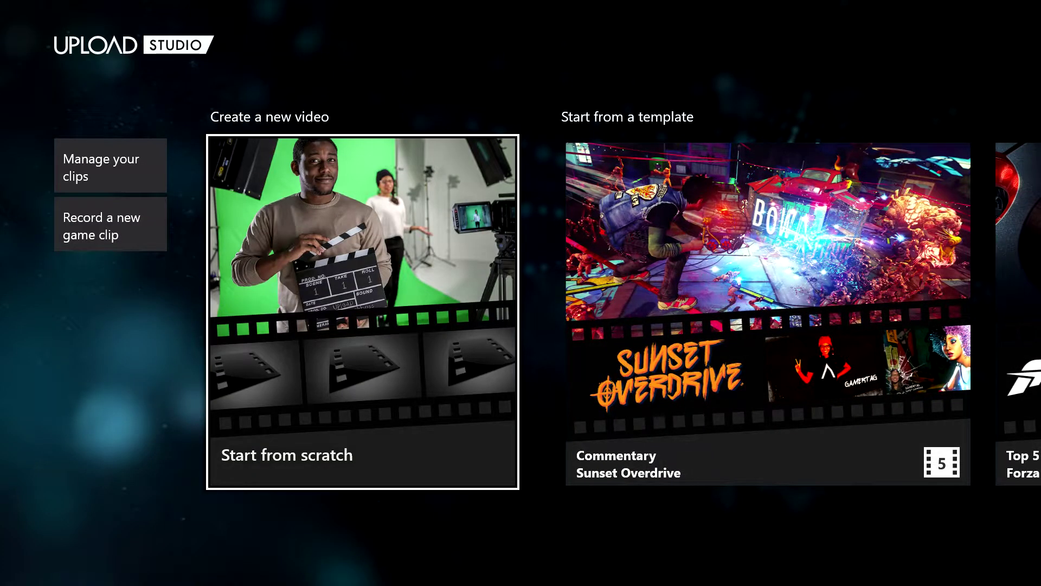
key(Return)
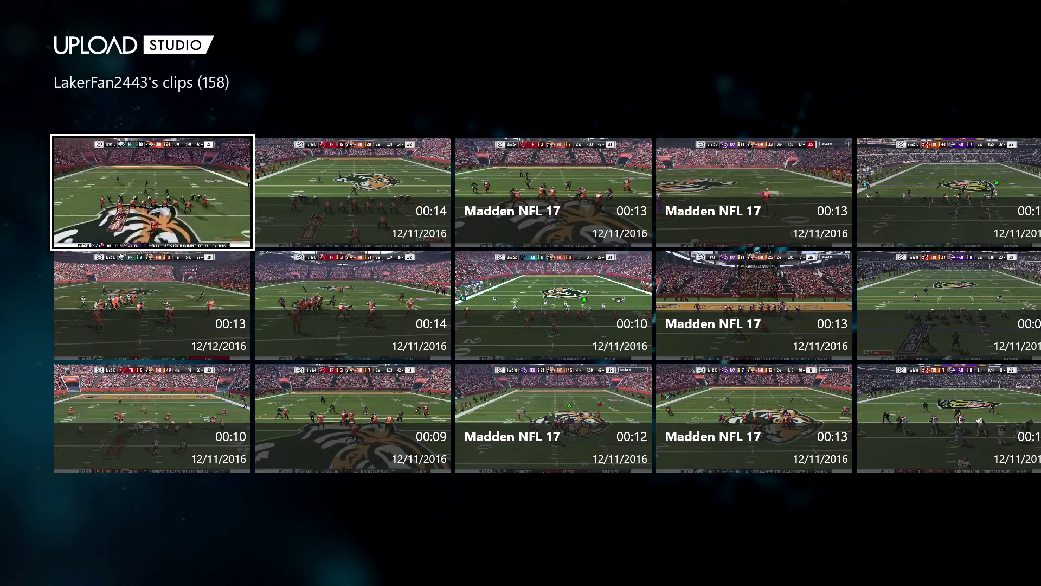
- Look through the recorded game clips to see what is available for the new video
key(super)
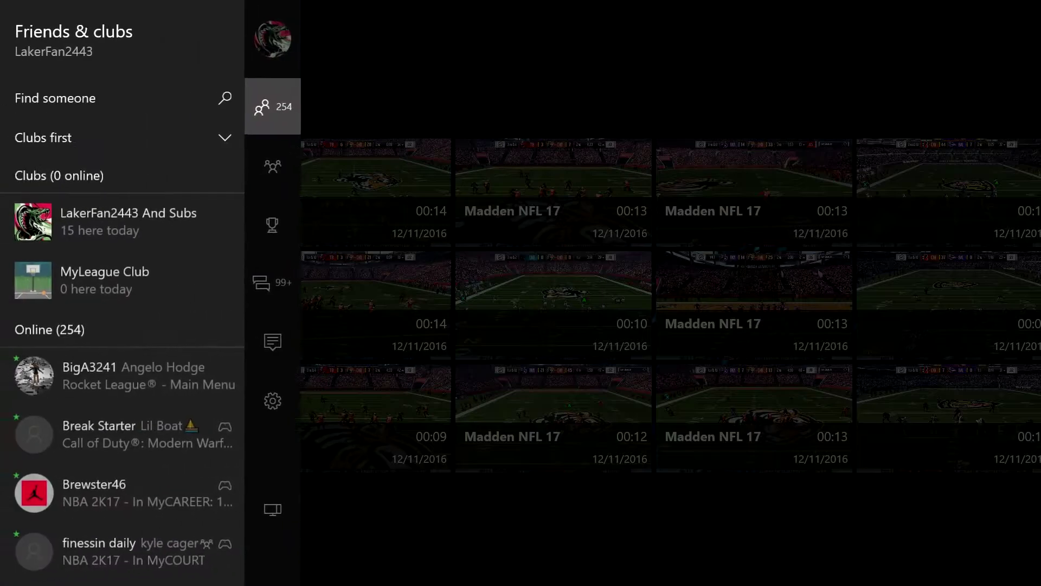
key(Escape)
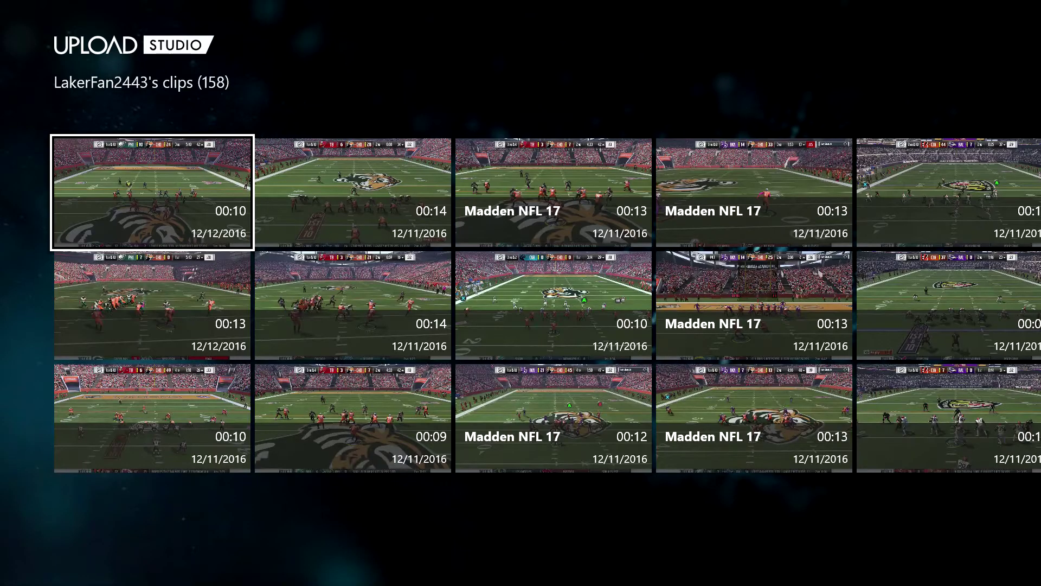
key(Right)
key(Down)
key(Left)
key(Up)
key(Right)
key(Right)
key(Down)
key(Left)
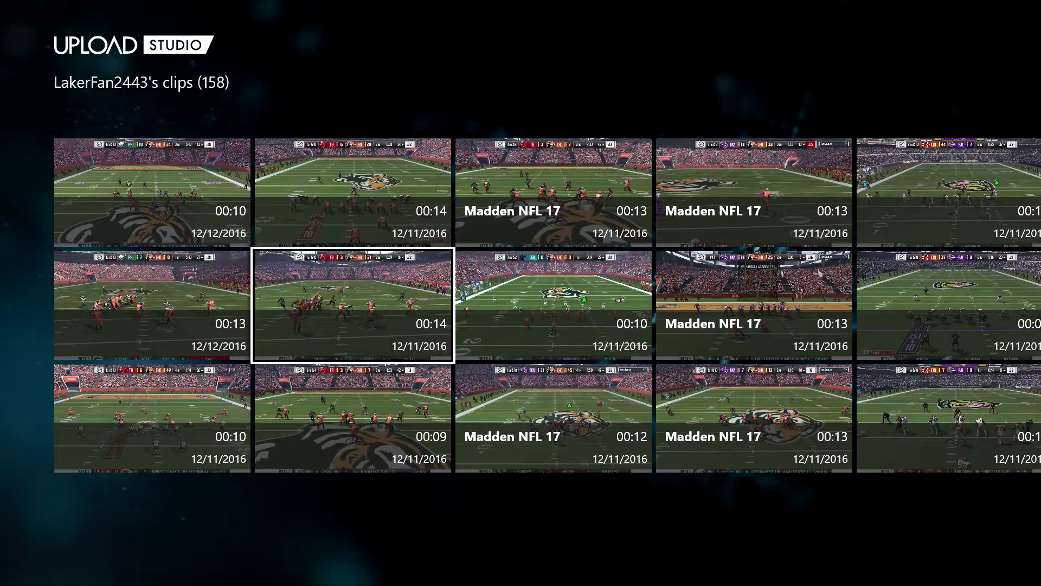
key(Up)
key(Right)
key(Down)
key(Left)
key(Right)
key(Right)
key(Right)
key(Right)
key(Right)
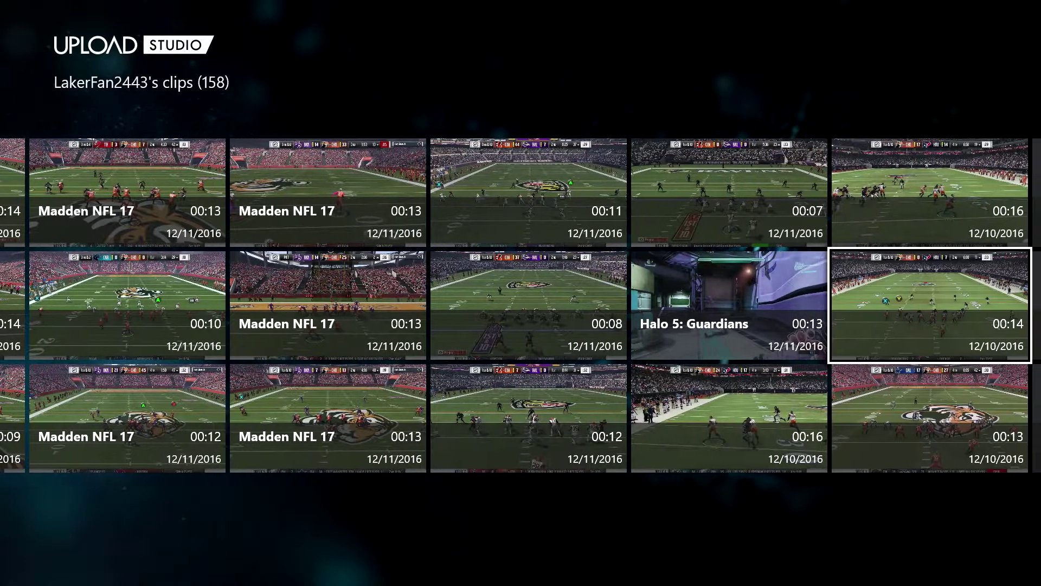
- Add the 00:10 clip dated 12/12/2016 as the video's first segment
key(Left)
key(Left)
key(Left)
key(Left)
key(Left)
key(Left)
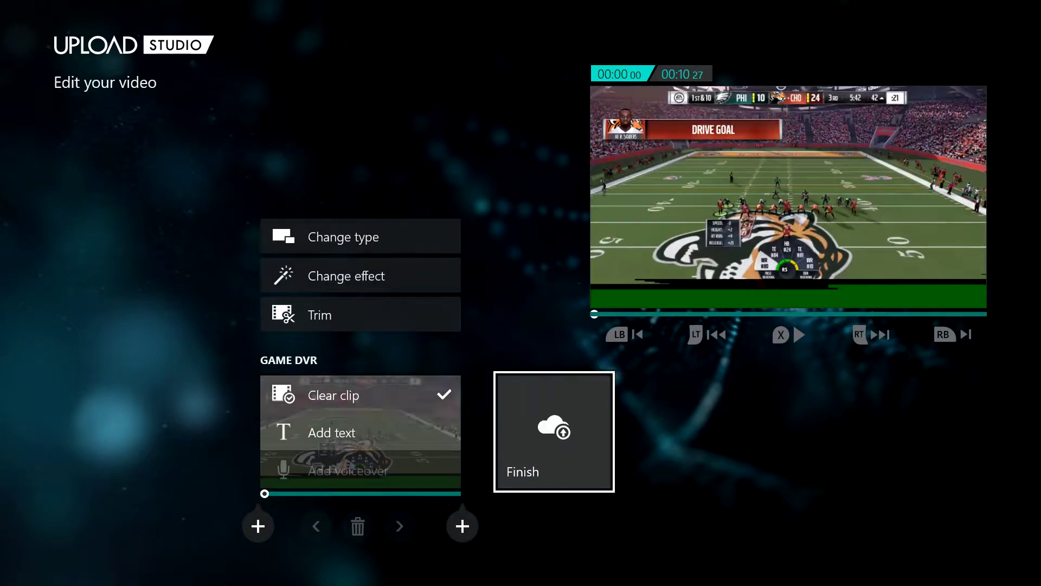
- Append a second segment using the 00:13 clip dated 12/12/2016
key(Down)
key(Return)
key(Up)
key(Return)
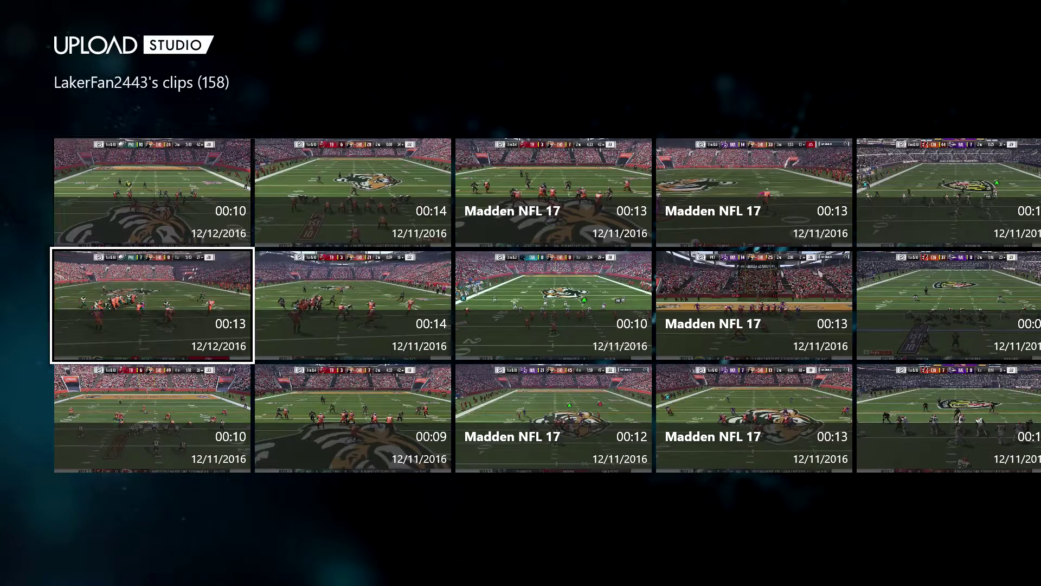
key(Return)
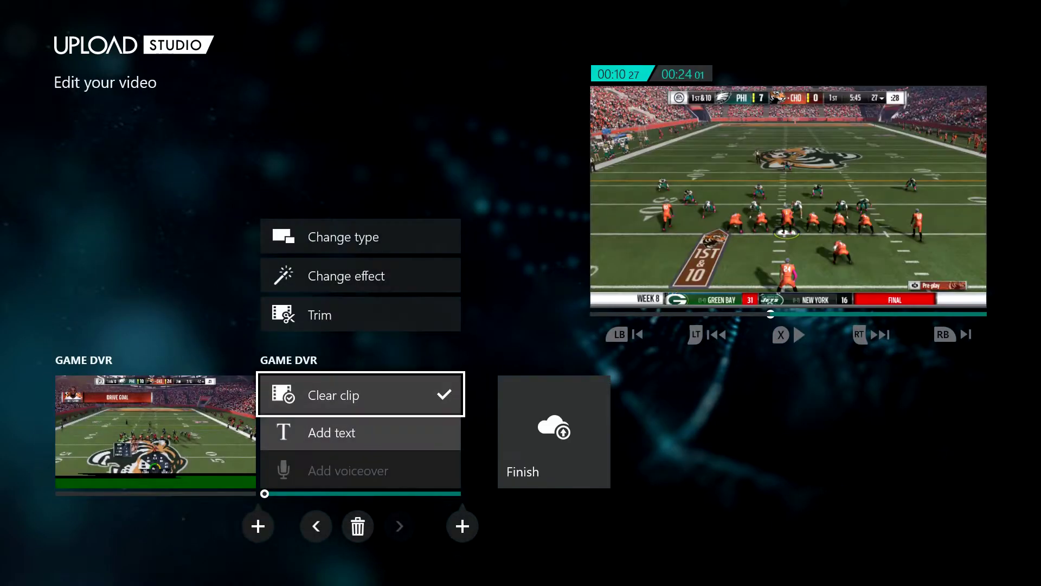
- Trim the beginning of the first clip so that it lasts about 5 seconds
key(Down)
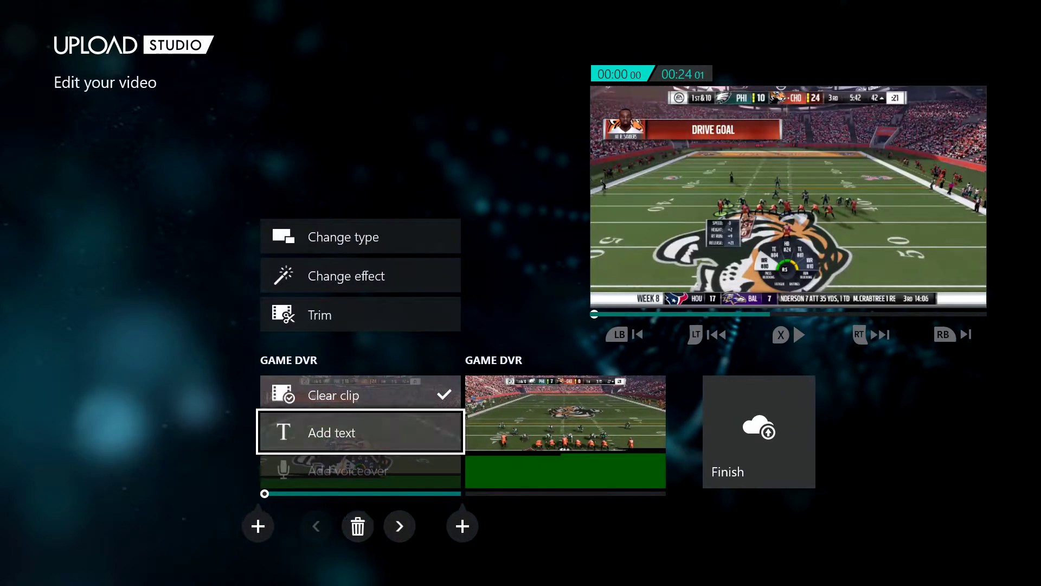
key(Up)
key(Up)
key(Return)
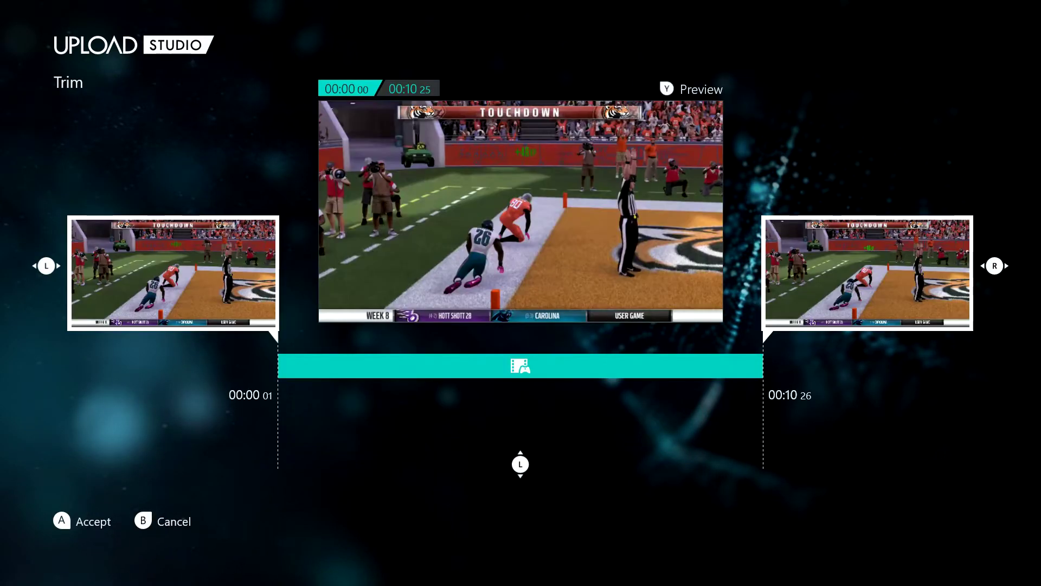
key(Right)
key(Left)
key(Right)
key(Right)
key(Right)
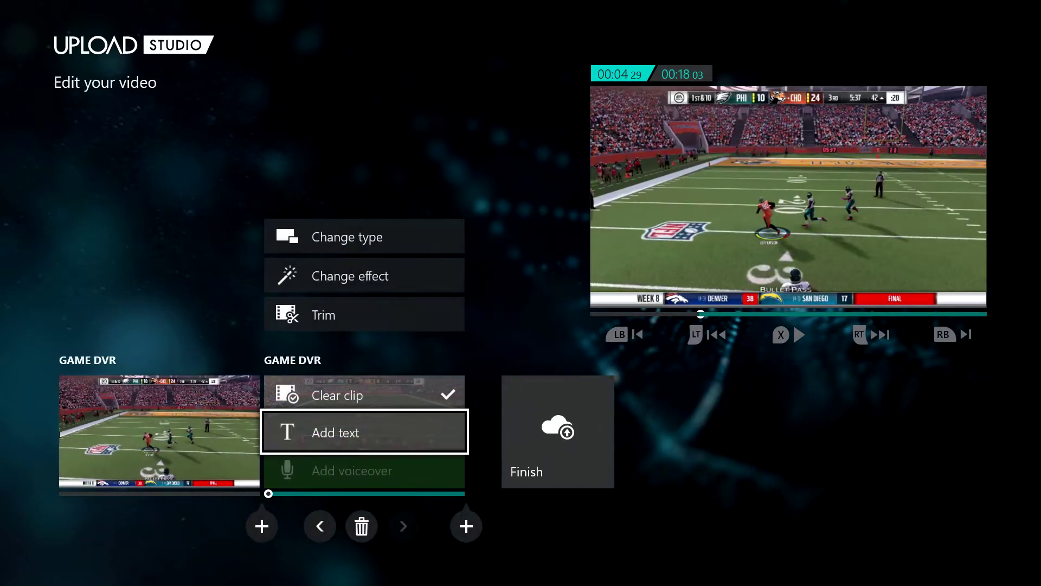
- Insert an empty segment before the first clip
key(Down)
key(Left)
key(Left)
key(Left)
key(Left)
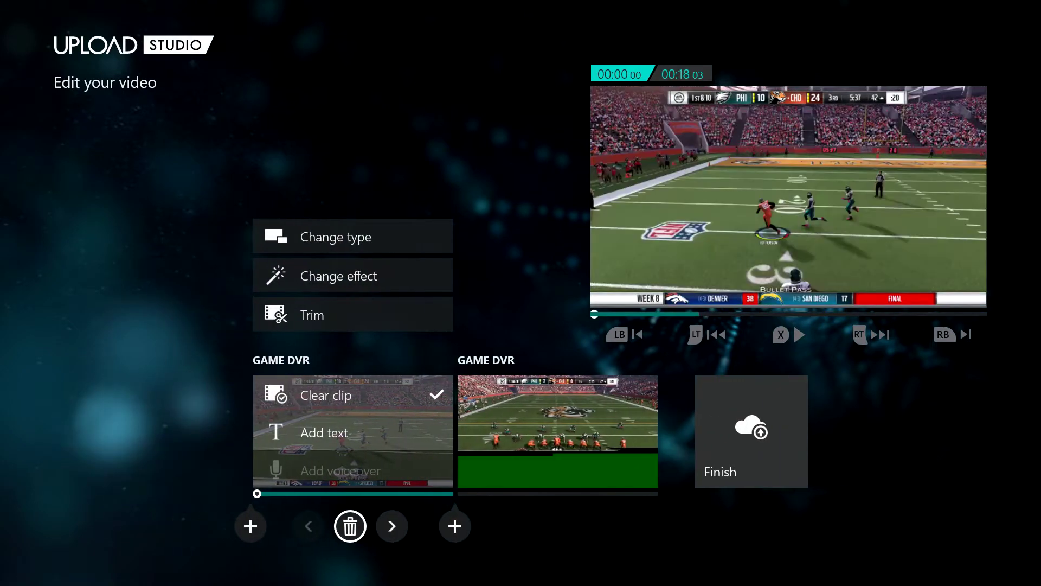
key(Left)
key(Return)
- Change the type of the new opening segment to Intro
key(Up)
key(Up)
key(Up)
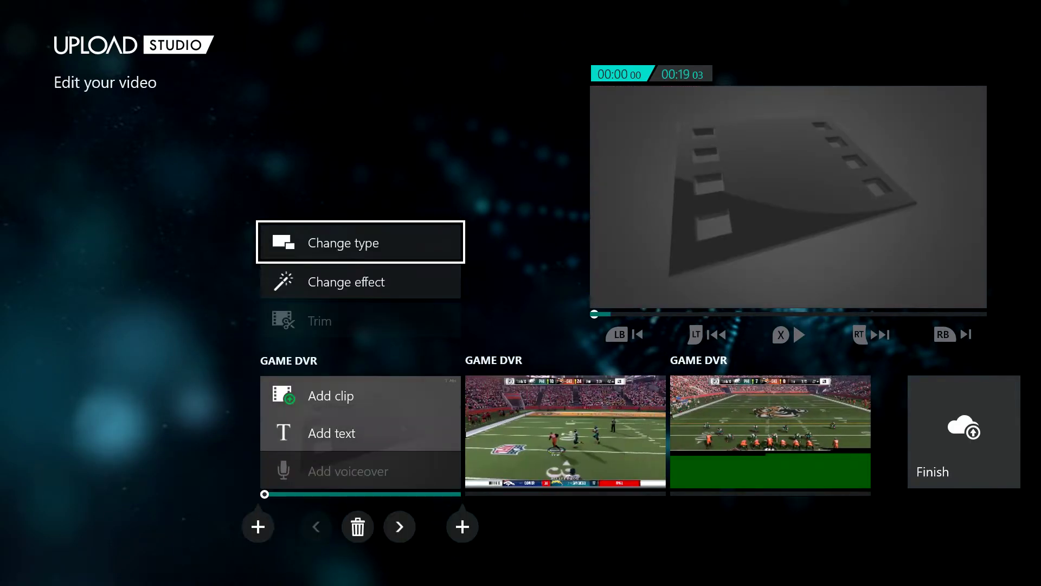
key(Return)
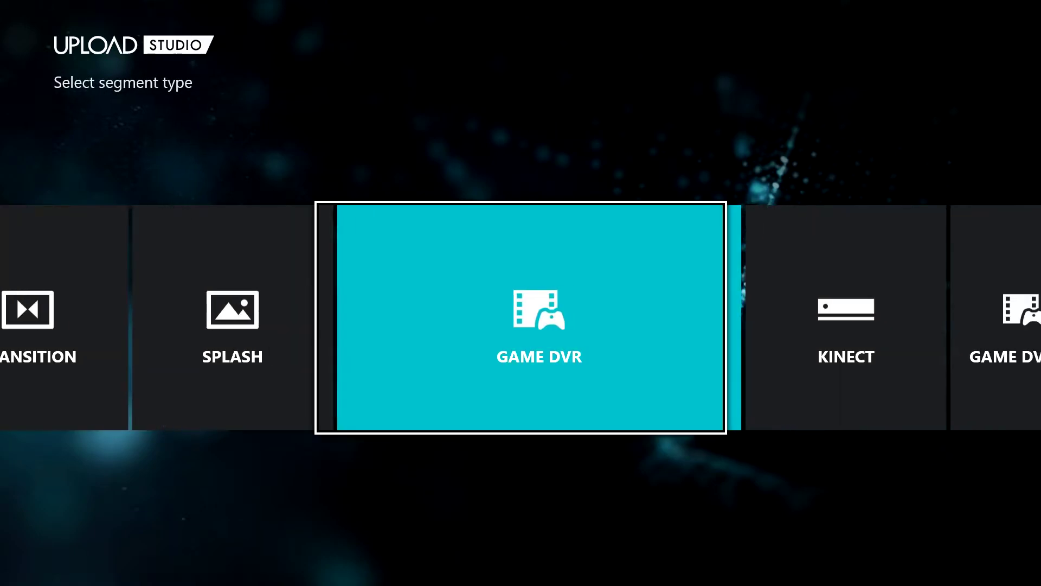
key(Left)
key(Left)
key(Left)
key(Left)
key(Return)
- Browse the effects available for the Intro segment, from Default through Vintage Film and beyond
key(Down)
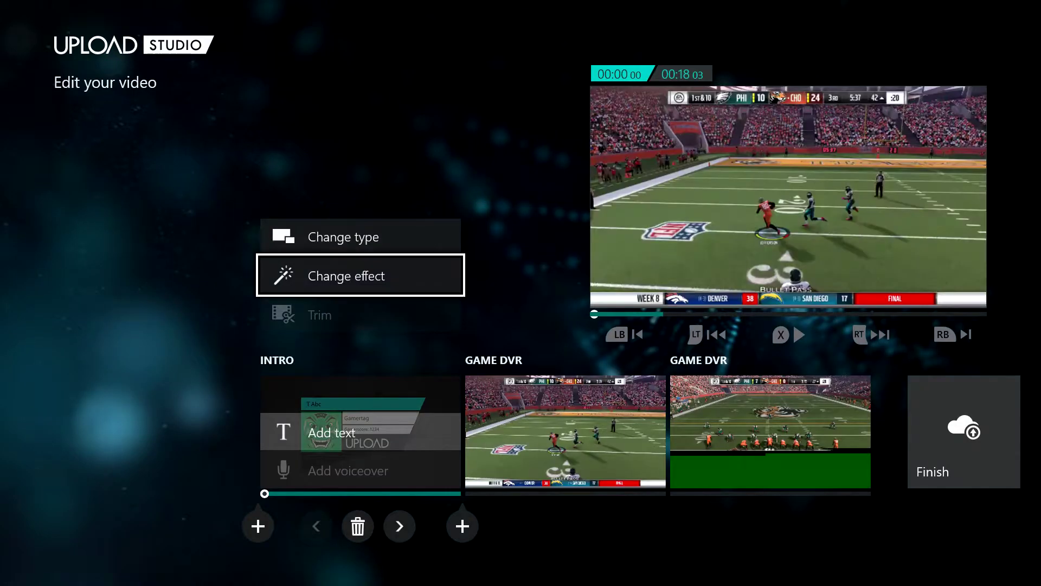
key(Return)
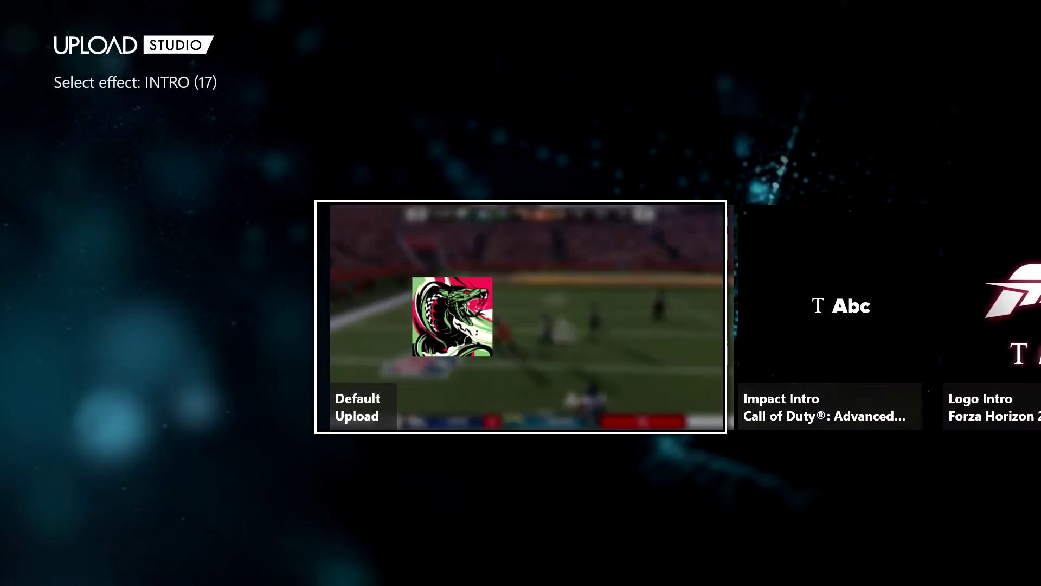
key(Right)
key(Right)
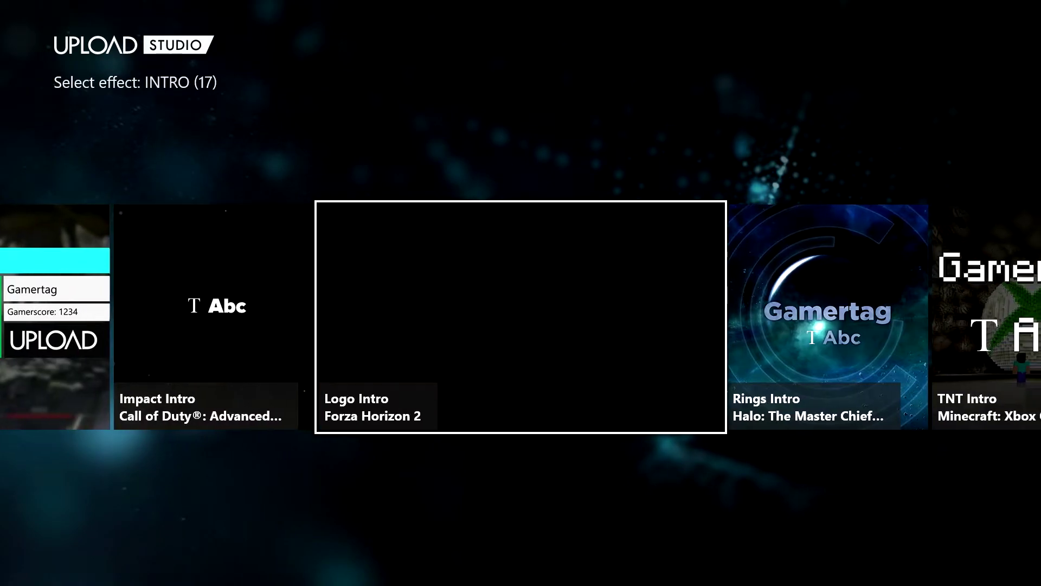
key(Right)
key(Right)
key(Left)
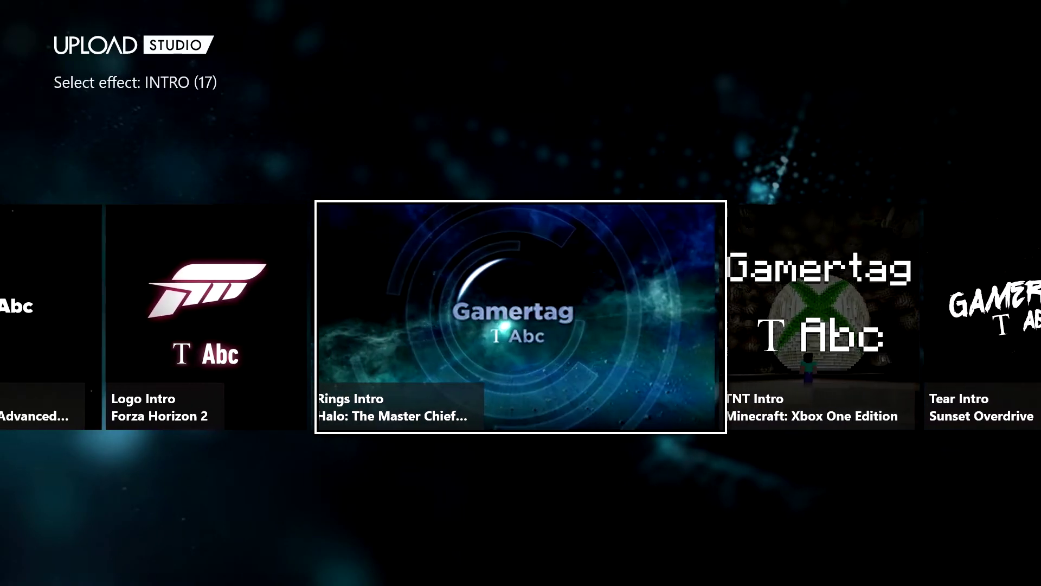
key(Right)
key(Right)
key(Right)
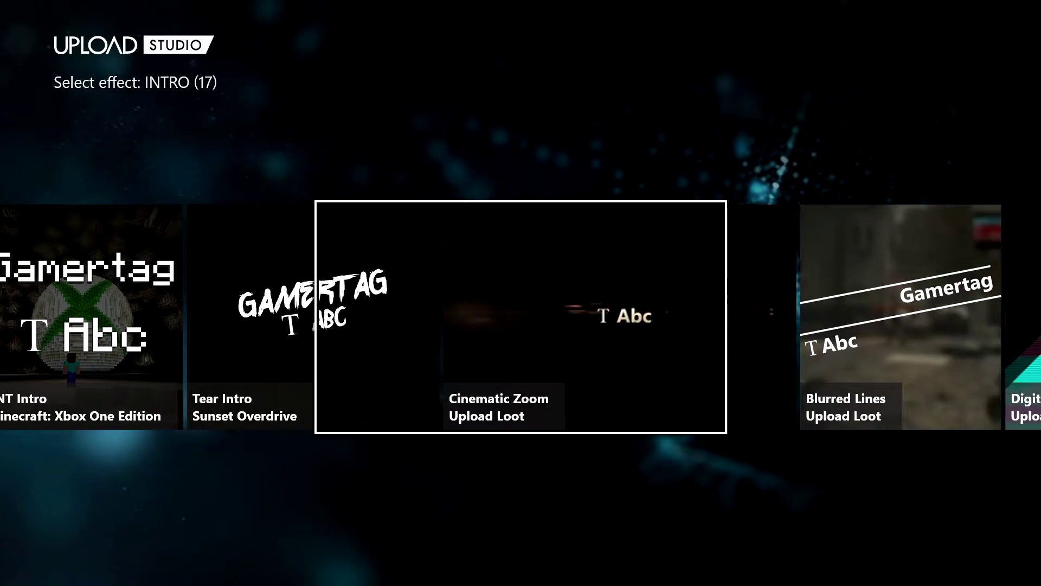
key(Right)
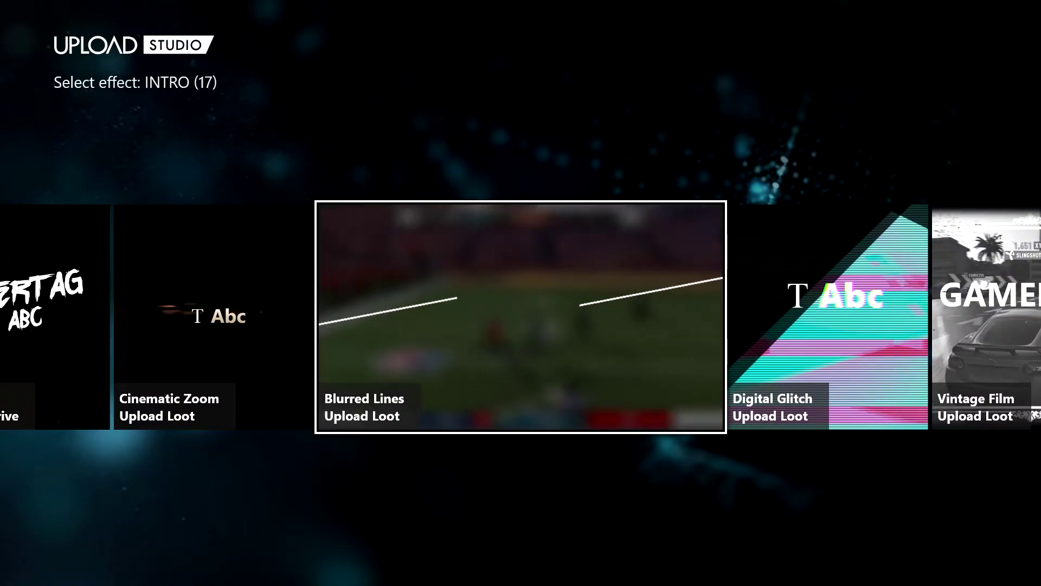
key(Right)
key(Right)
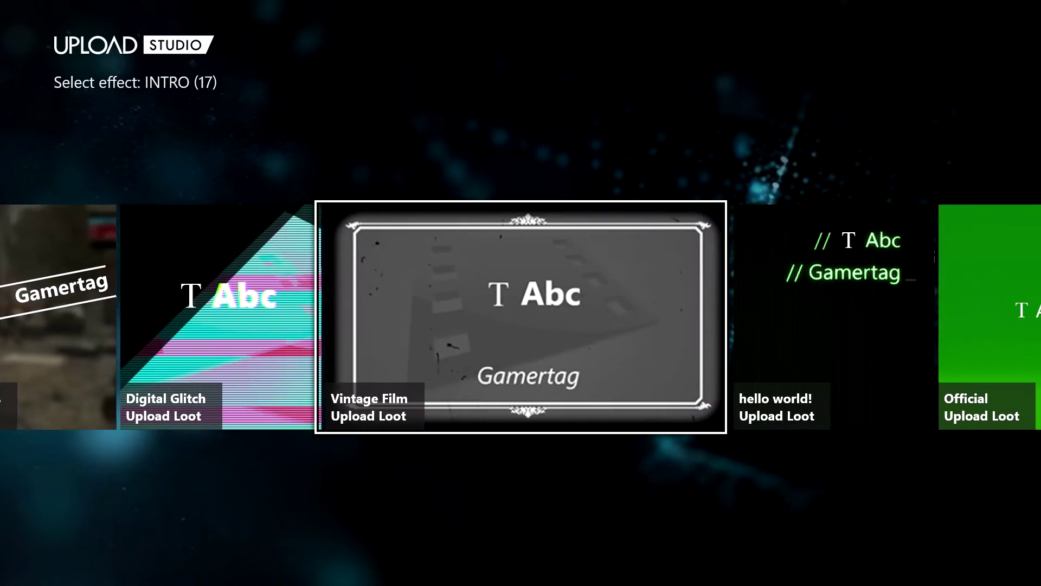
key(Right)
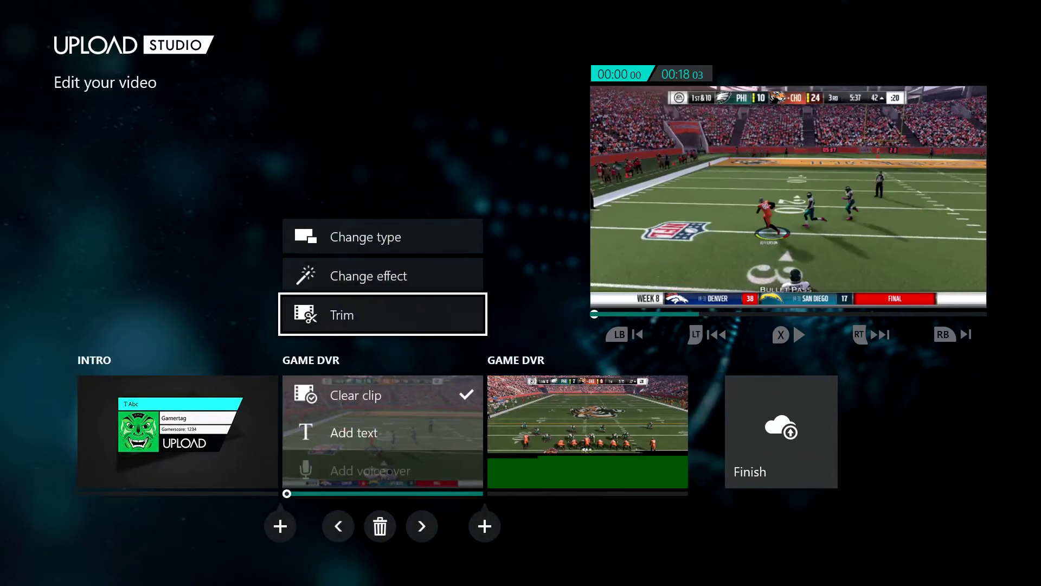
- Leave the video project and exit Upload Studio to the console's Home
key(Right)
key(Escape)
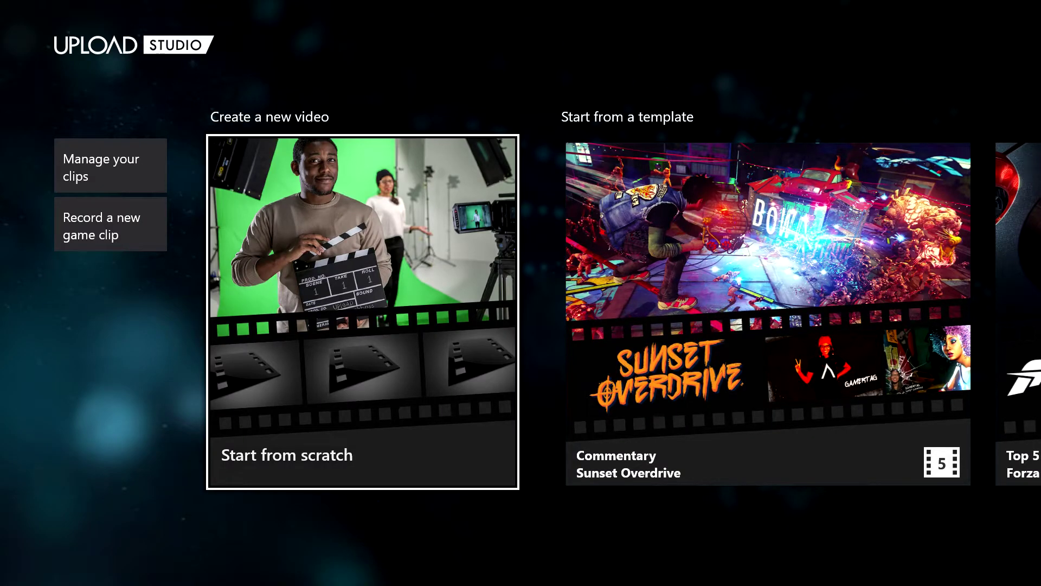
key(Escape)
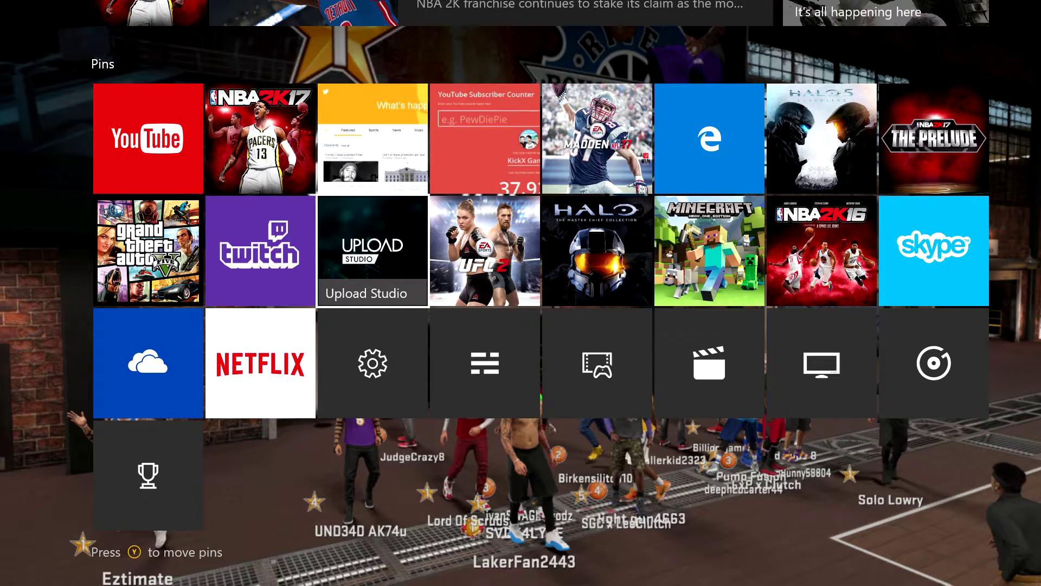
- Open the console's Settings from Home
key(Up)
key(Up)
key(Up)
key(Up)
key(Up)
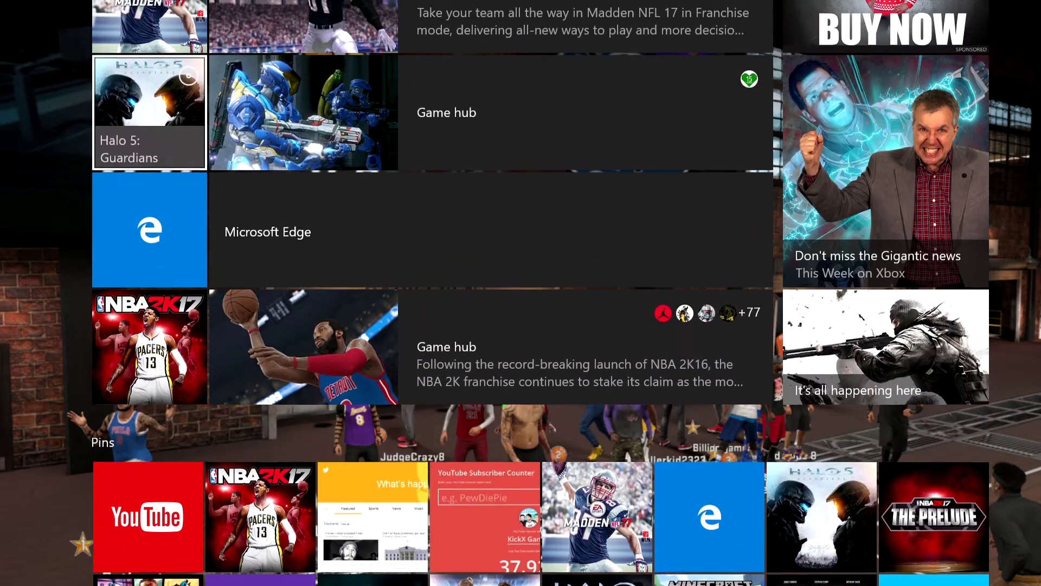
key(Up)
key(Down)
key(Up)
key(Left)
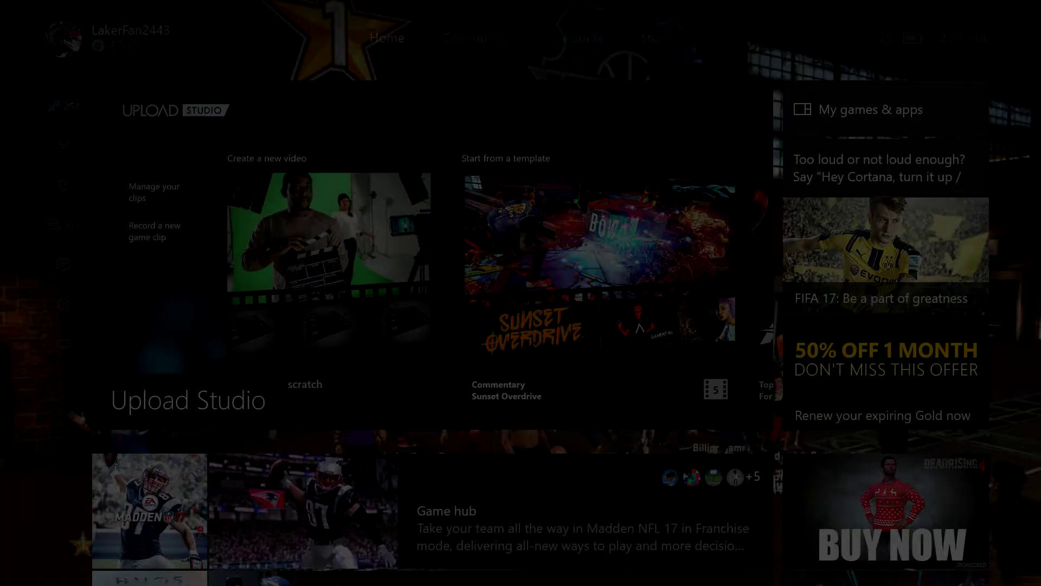
key(Down)
key(Down)
key(Down)
key(Down)
key(Down)
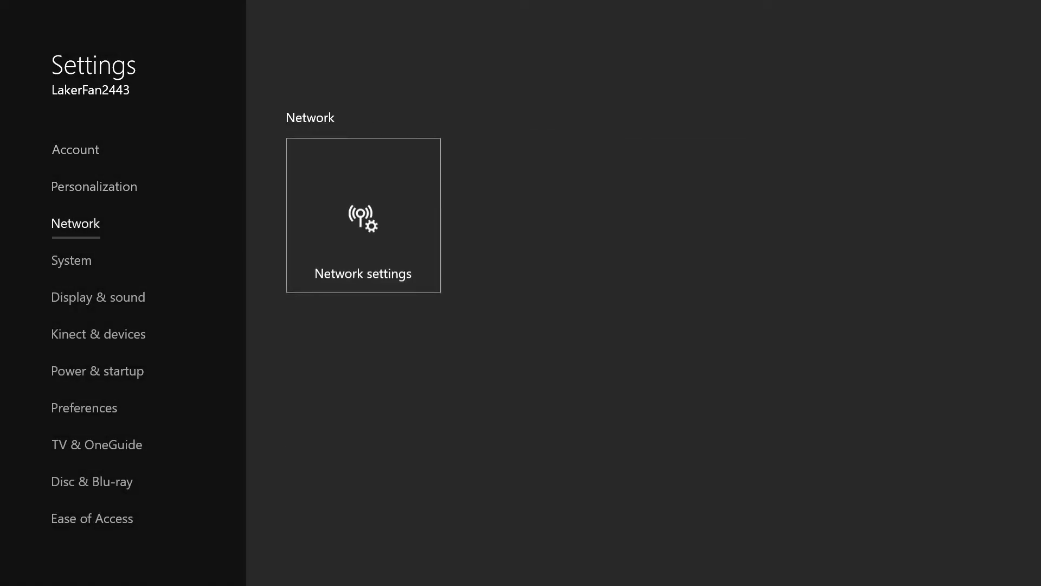
- Open the Game DVR & streaming settings under Preferences
key(Down)
key(Down)
key(Up)
key(Down)
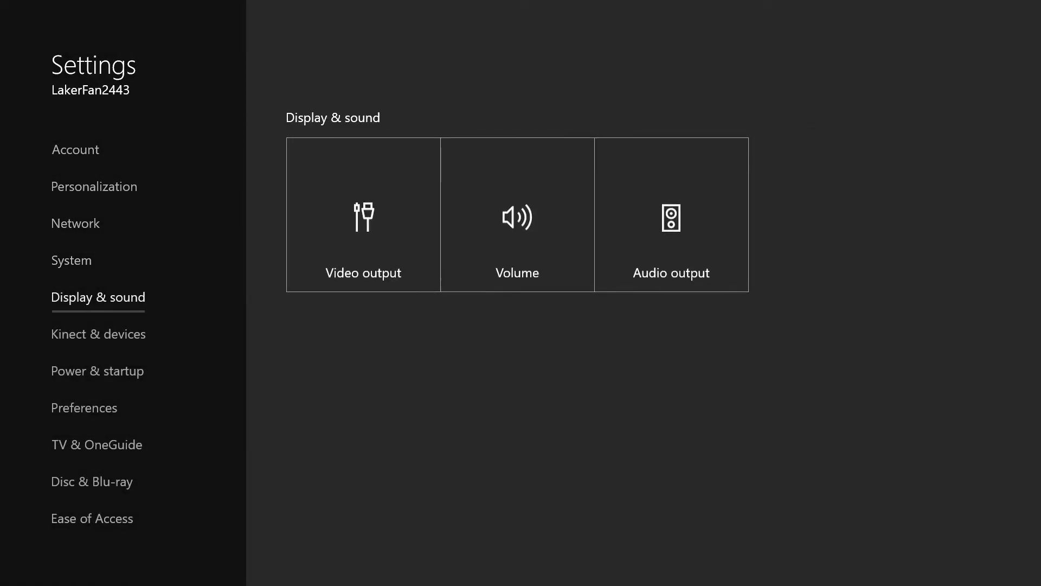
key(Down)
key(Down)
key(Down)
key(Right)
key(Right)
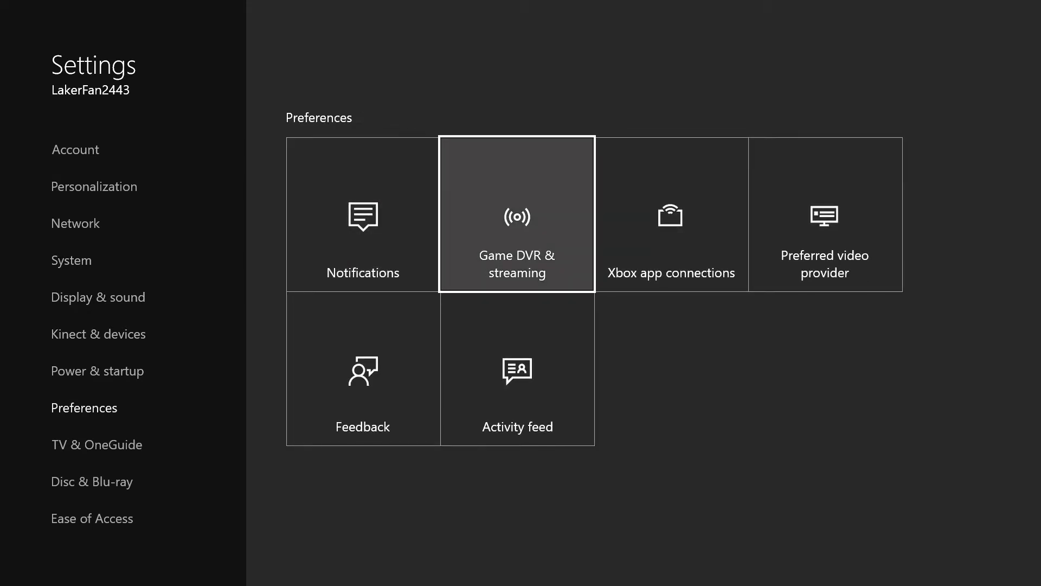
key(Return)
- Look through the "Record that" recording lengths from 15 seconds to 5 minutes and close the list without choosing one
key(Down)
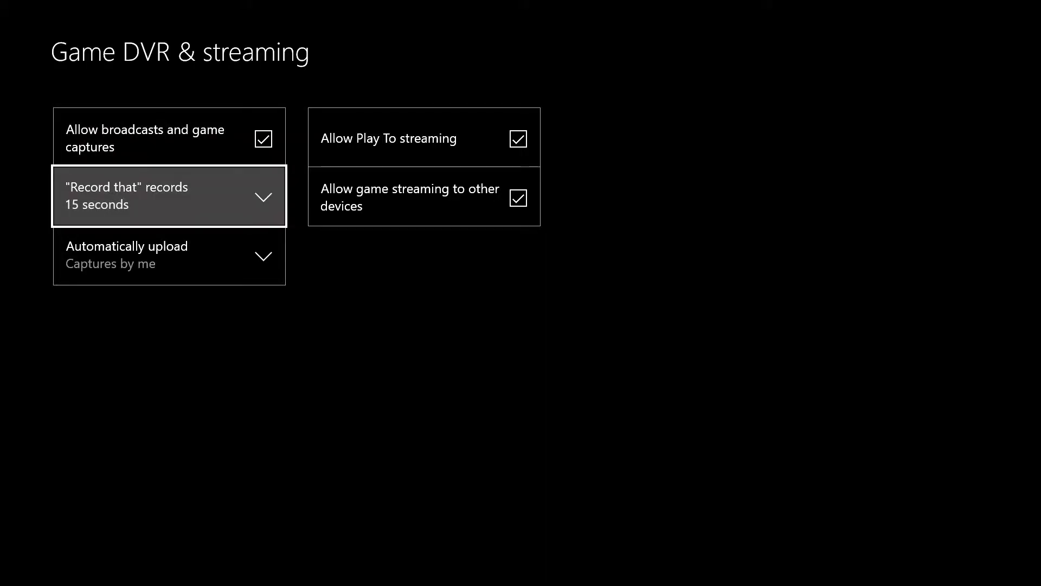
key(Return)
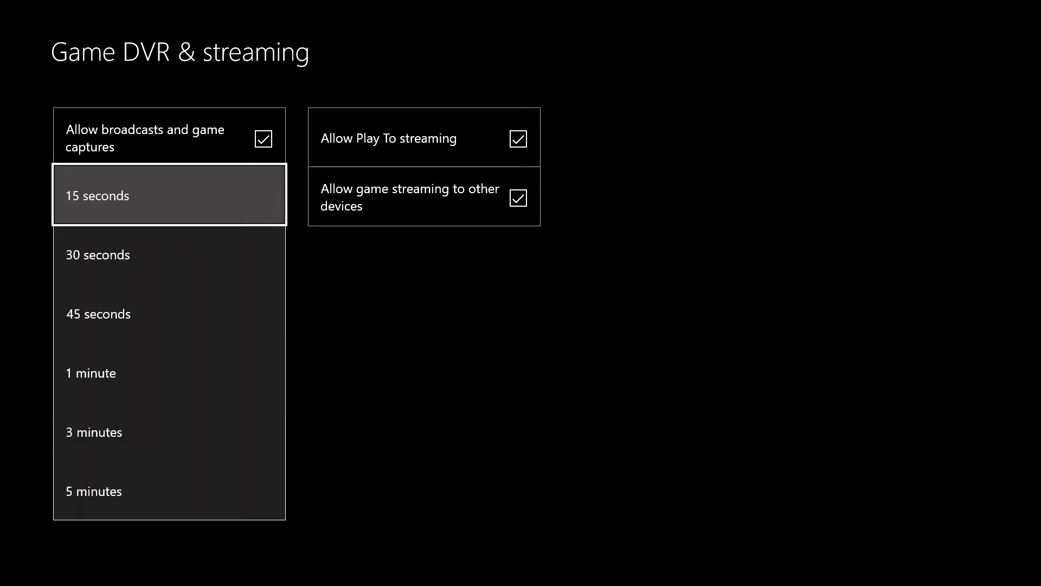
key(Down)
key(Down)
key(Down)
key(Down)
key(Down)
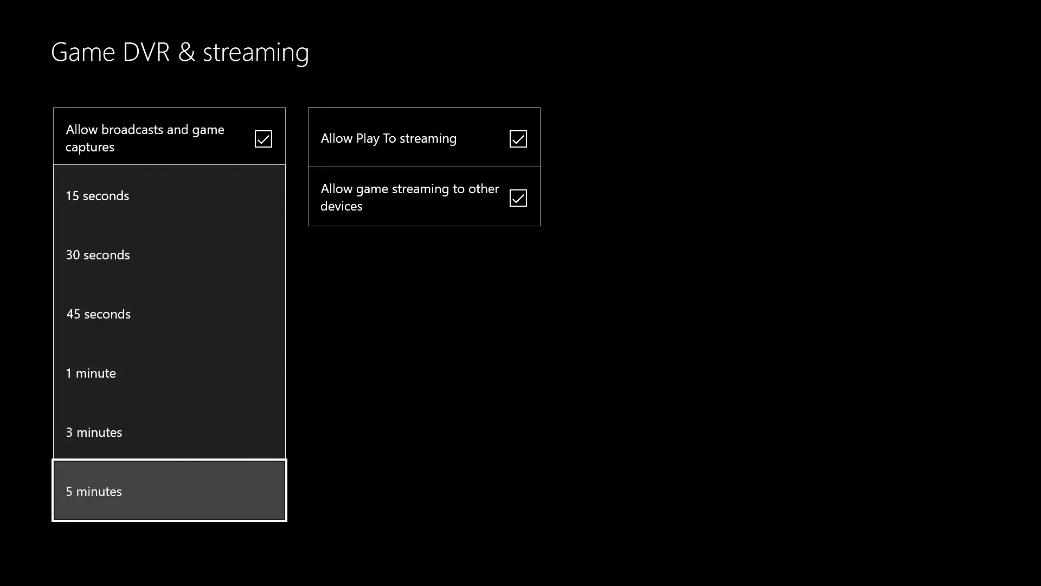
key(Up)
key(Down)
key(Up)
key(Up)
key(Up)
key(Up)
key(Down)
key(Down)
key(Down)
key(Down)
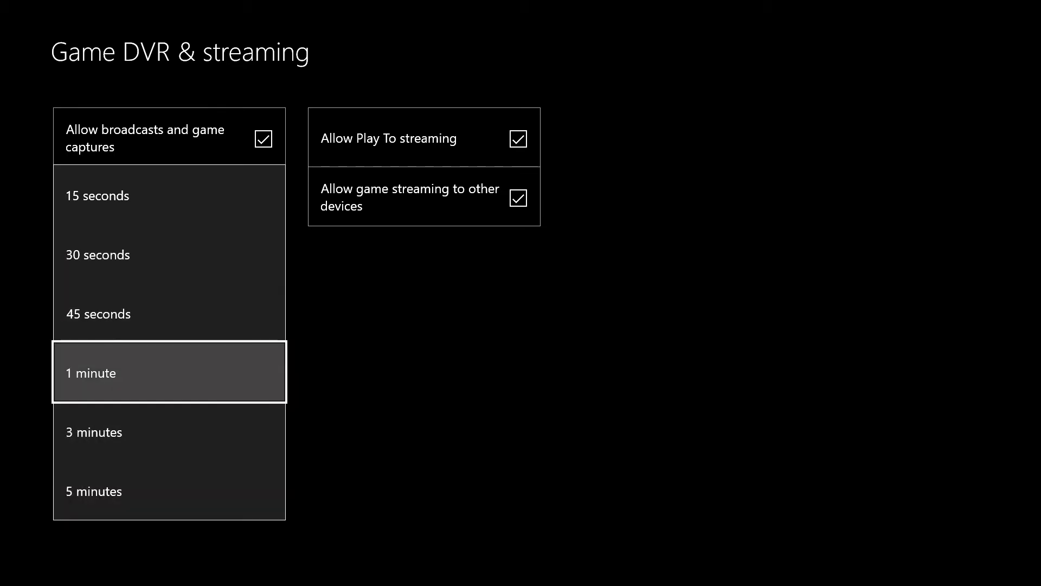
key(Up)
key(Up)
key(Down)
key(Down)
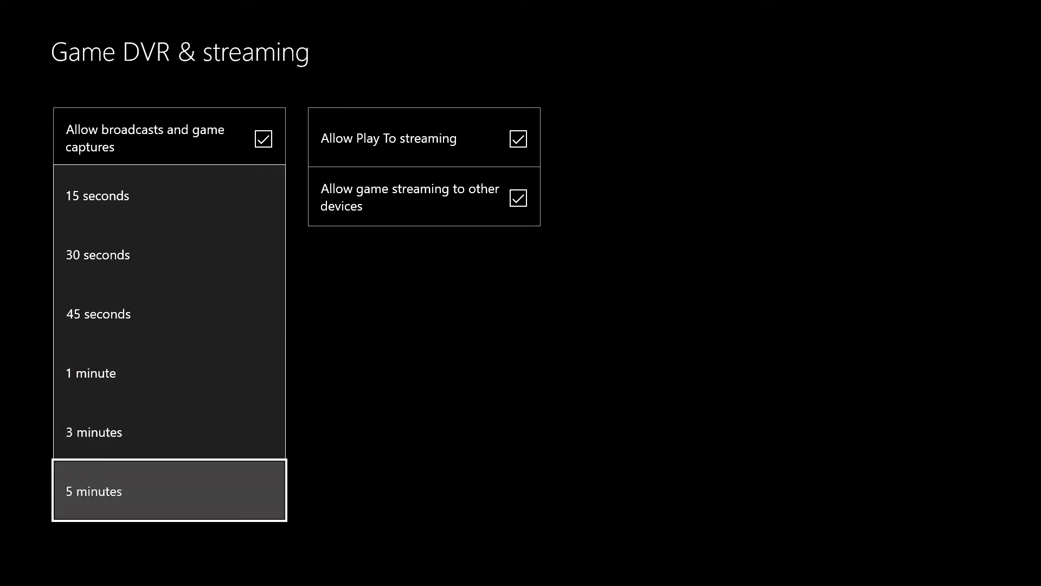
key(Up)
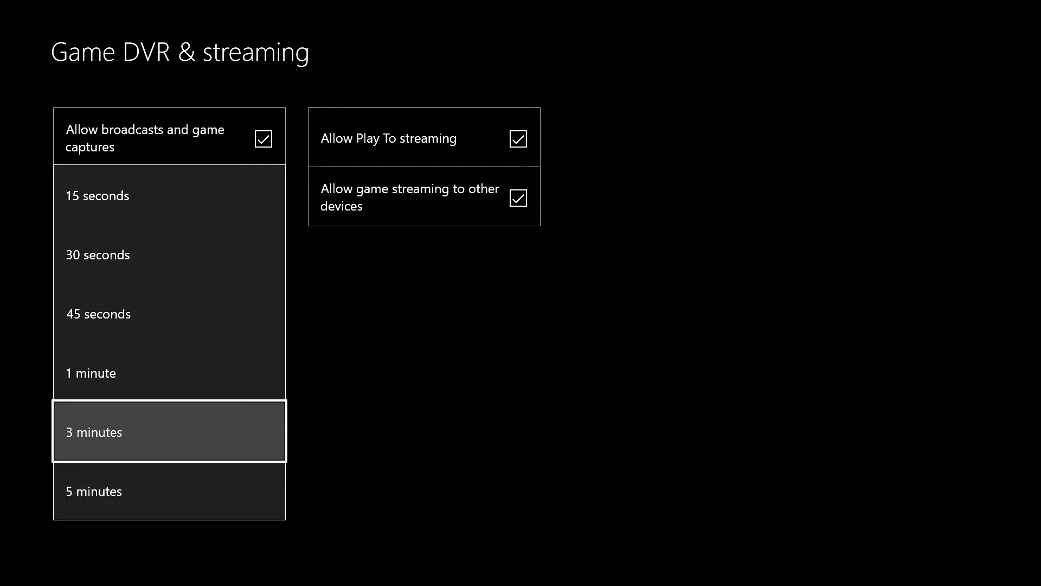
key(Down)
key(Escape)
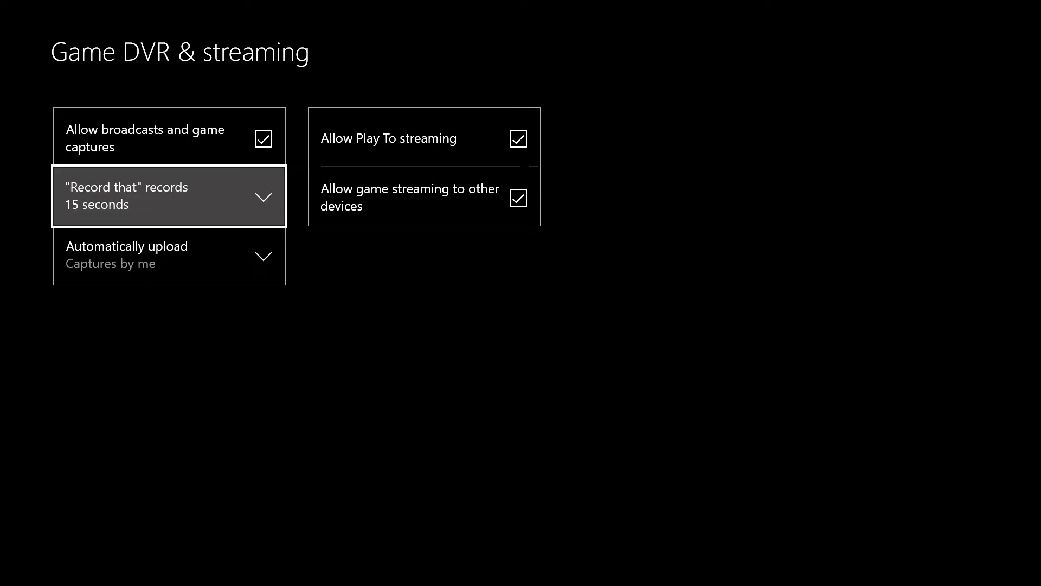
- Exit the Game DVR & streaming settings and return to Home
key(Escape)
key(Escape)
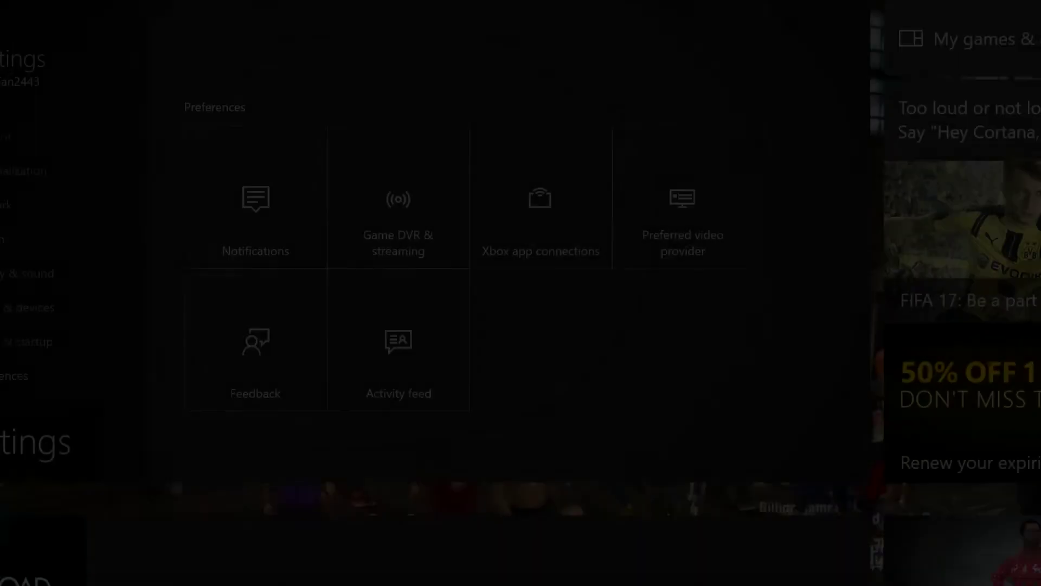
key(Down)
key(Up)
key(Down)
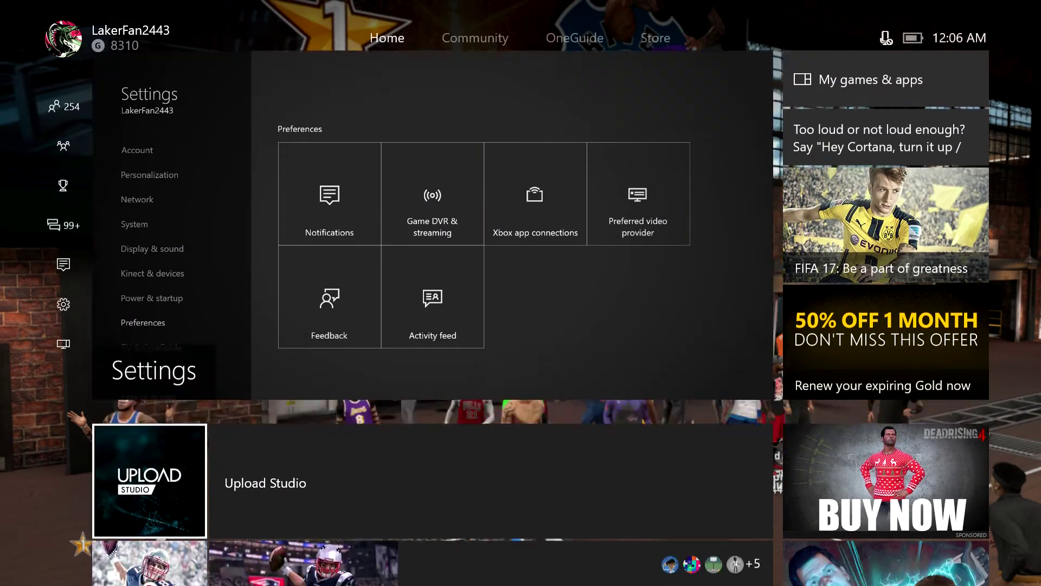
key(Up)
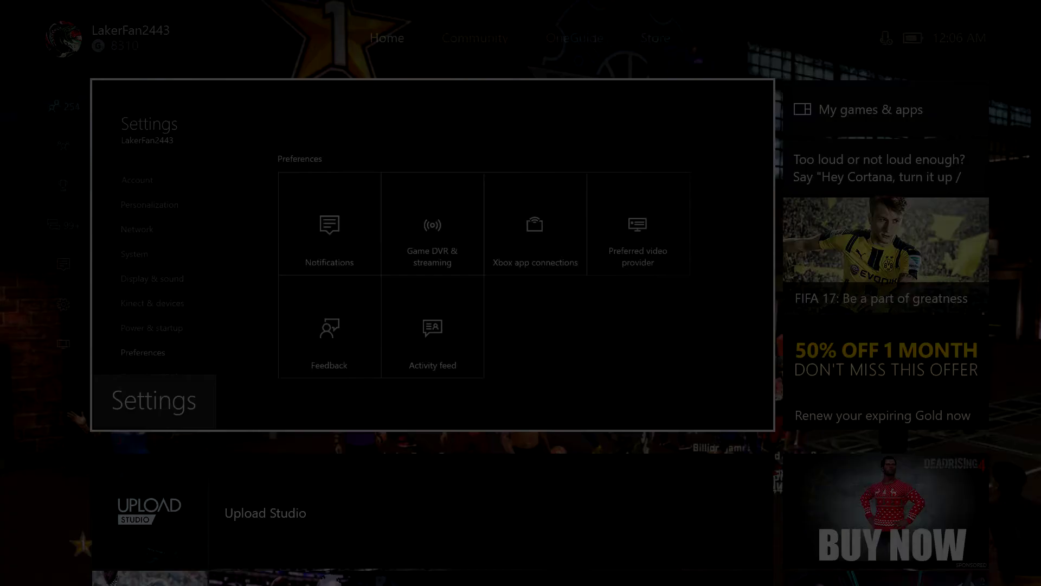
- Reopen the full console settings through the guide's Settings section
key(super)
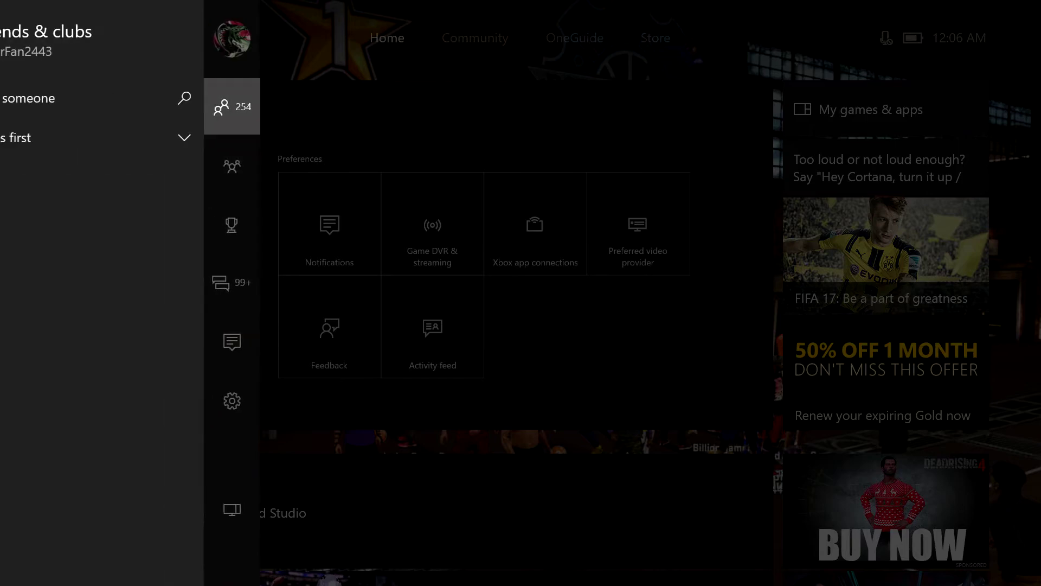
key(Down)
key(Down)
key(Down)
key(Down)
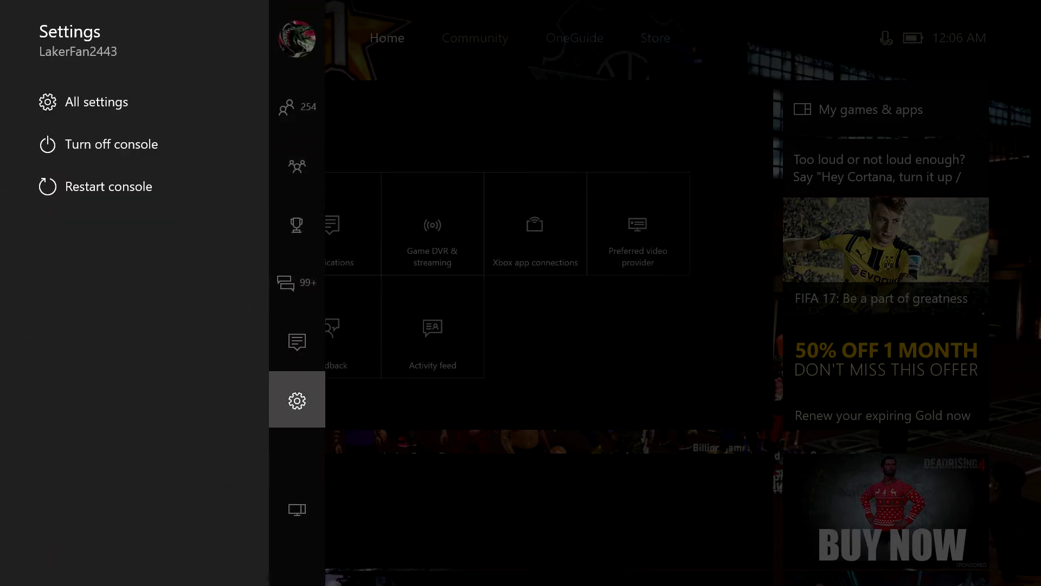
key(Right)
key(Return)
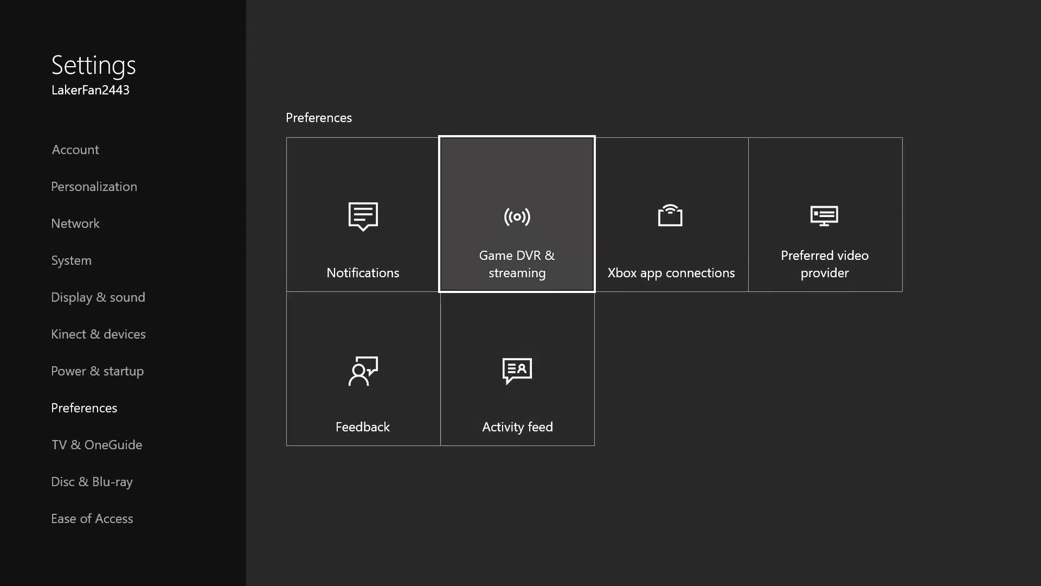
- Set the "Record that" length to 5 minutes in Game DVR & streaming and go back to Preferences
key(Return)
key(Down)
key(Down)
key(Up)
key(Return)
key(Down)
key(Down)
key(Down)
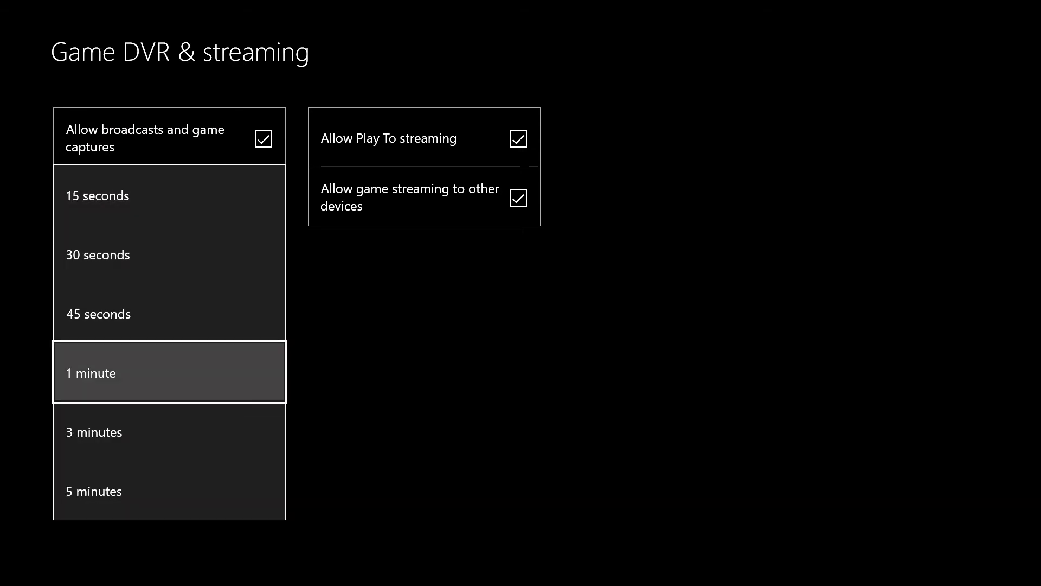
key(Down)
key(Down)
key(Return)
key(Escape)
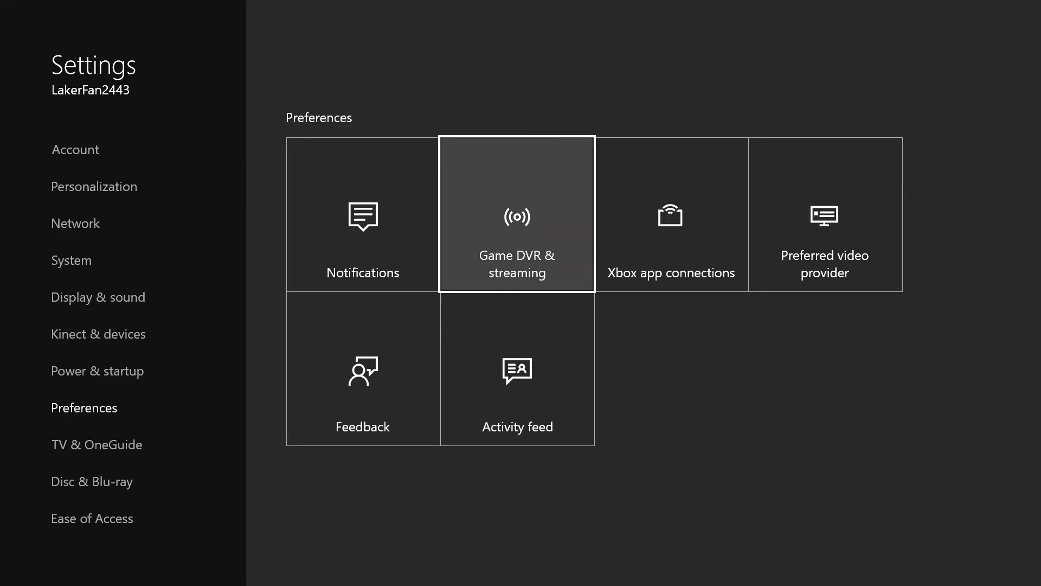
- Visit Upload Studio briefly, return to Home and reopen the full console settings
key(Escape)
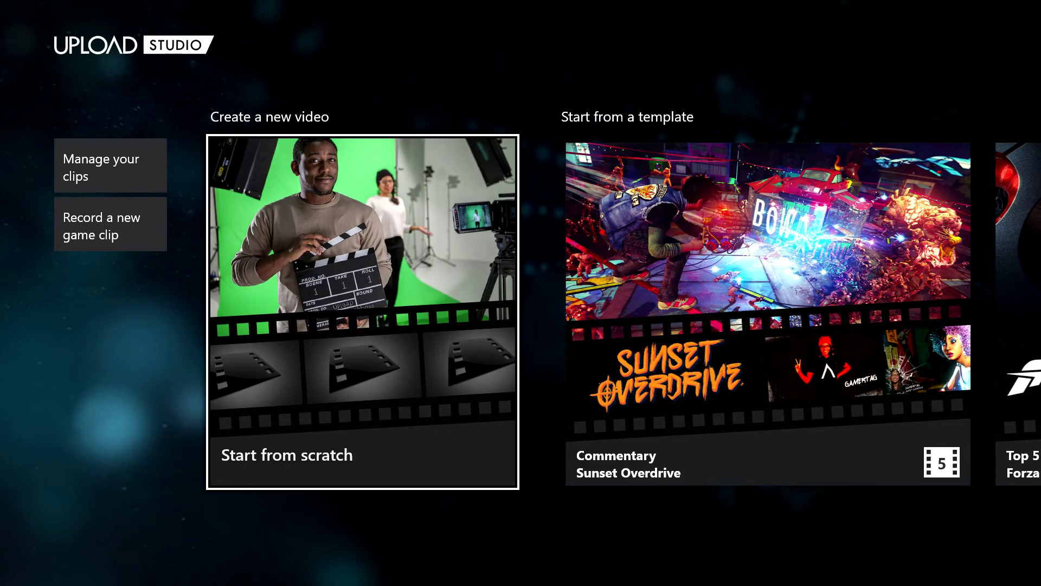
key(Escape)
key(Left)
key(Down)
key(Down)
key(Down)
key(Down)
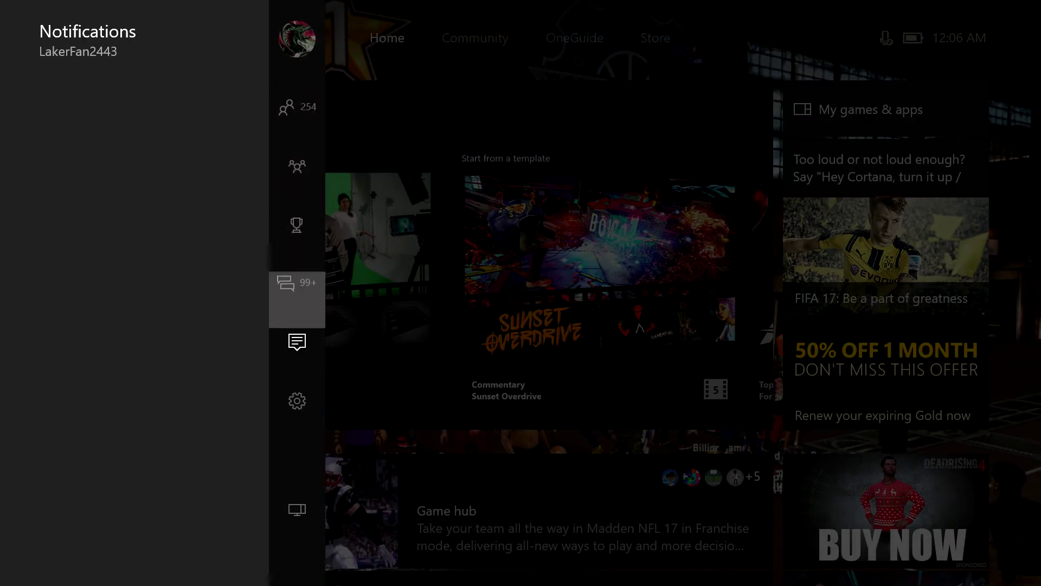
key(Down)
key(Left)
key(Return)
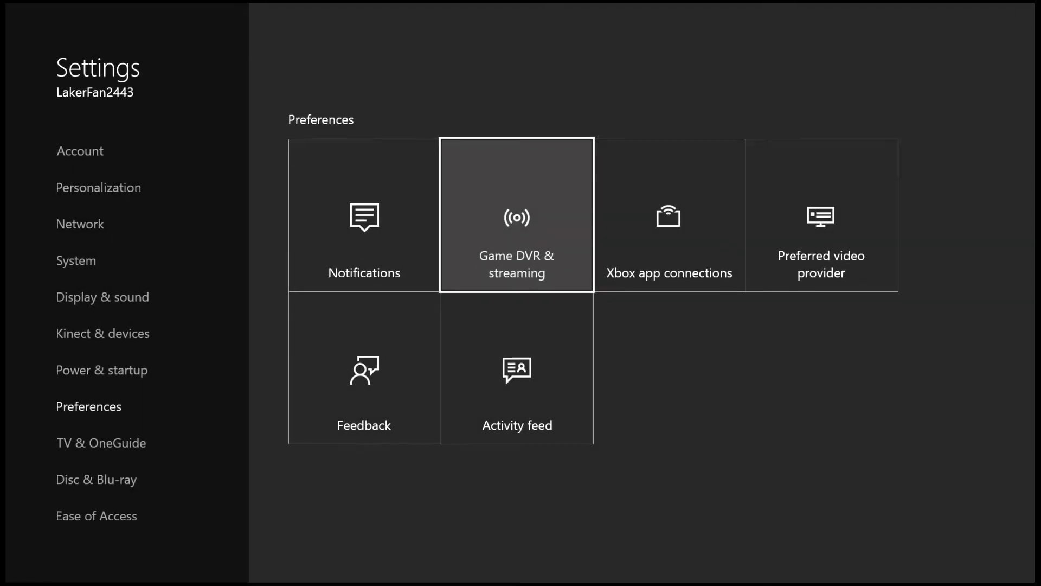
- Set the "Record that" length to 15 seconds in Game DVR & streaming and go back to Preferences
key(Return)
key(Down)
key(Return)
key(Up)
key(Up)
key(Up)
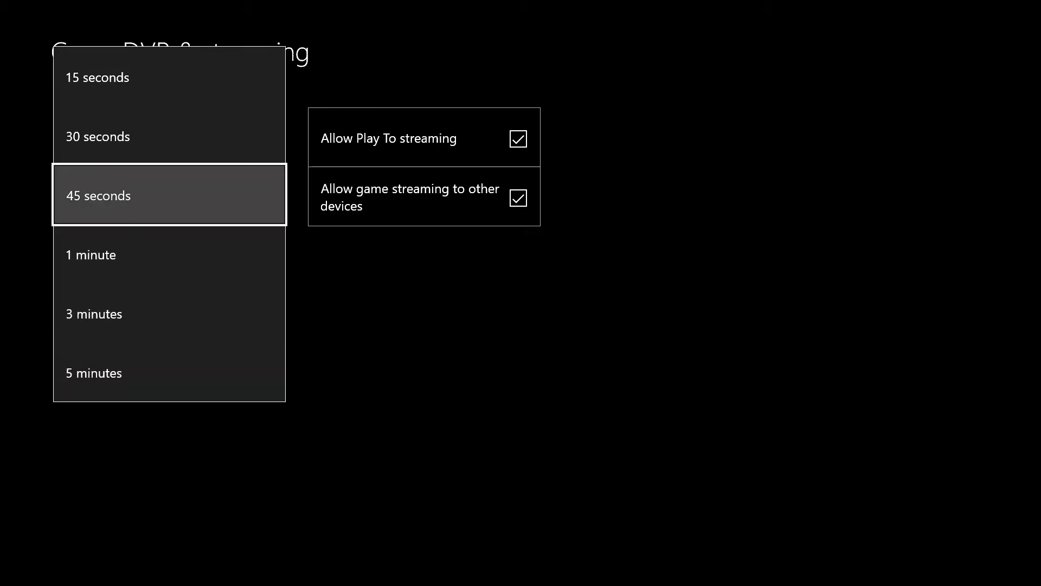
key(Up)
key(Up)
key(Return)
key(Escape)
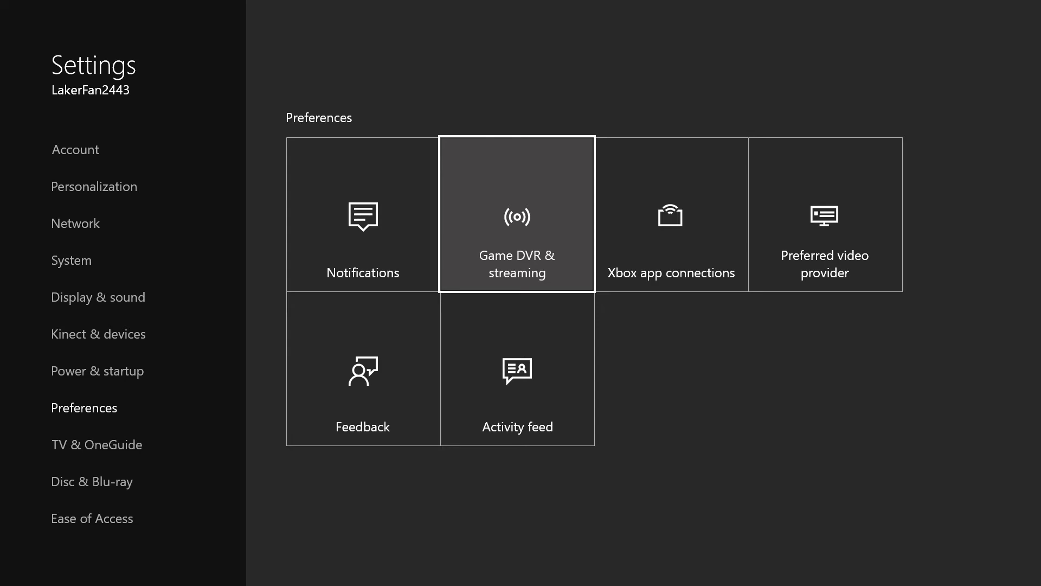
key(Left)
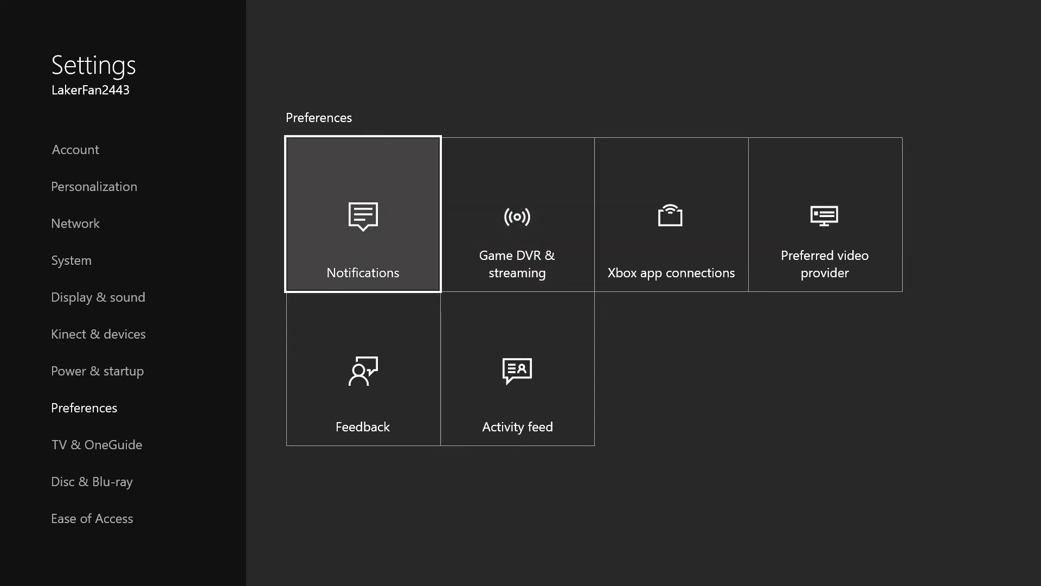
key(Right)
key(Left)
key(Left)
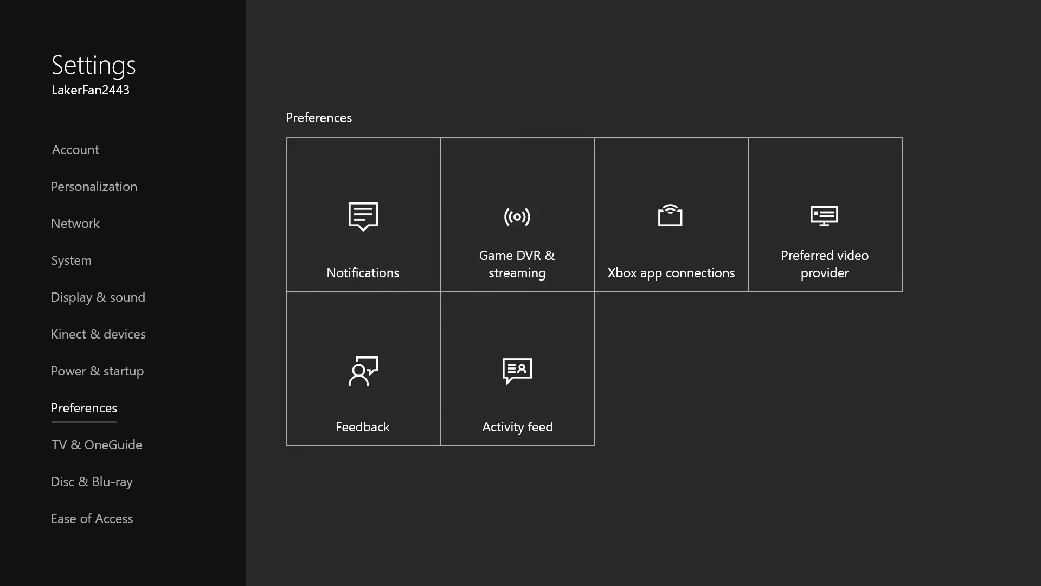
key(Right)
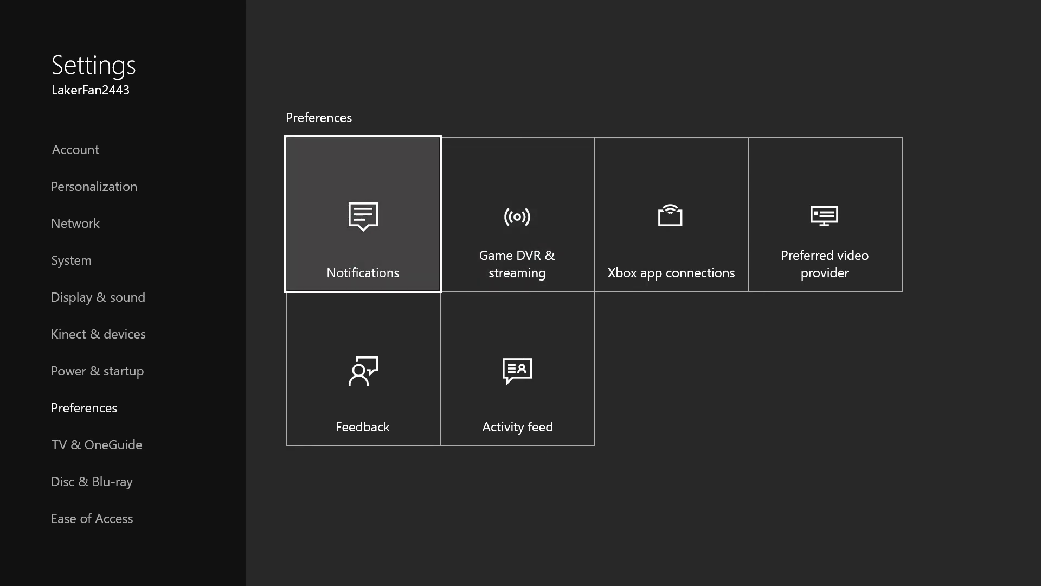
- Leave Settings for Home and open the guide
key(Escape)
key(Left)
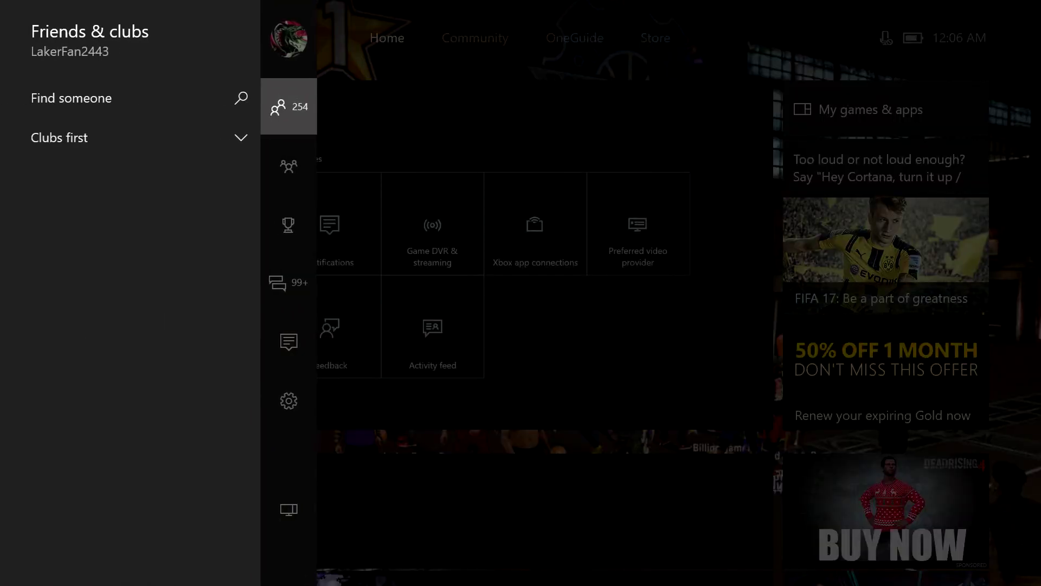